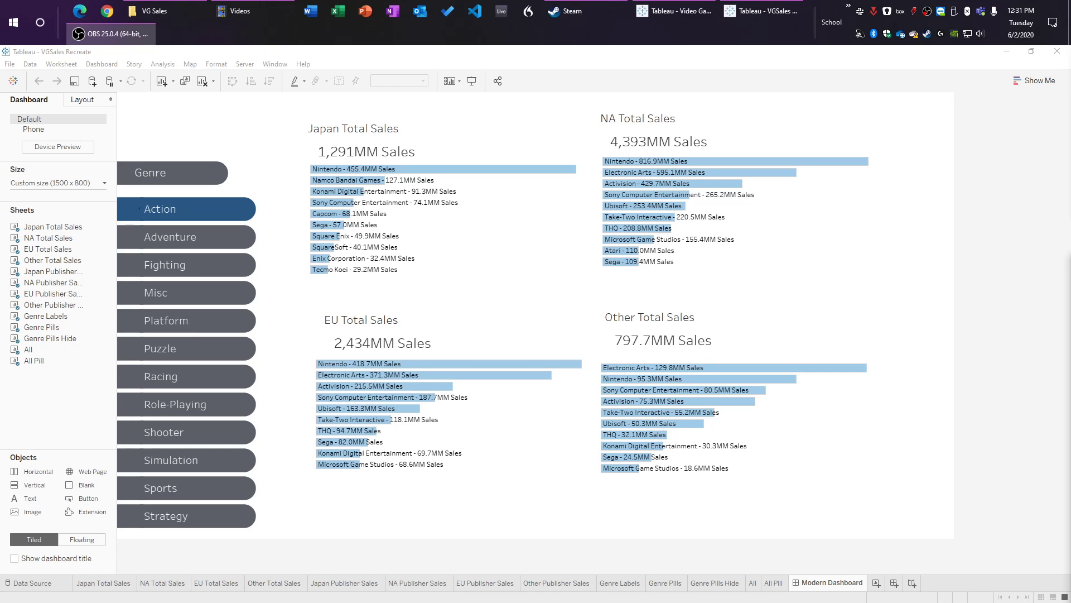
Step: Bring the Tableau workbook window to the front
click(947, 351)
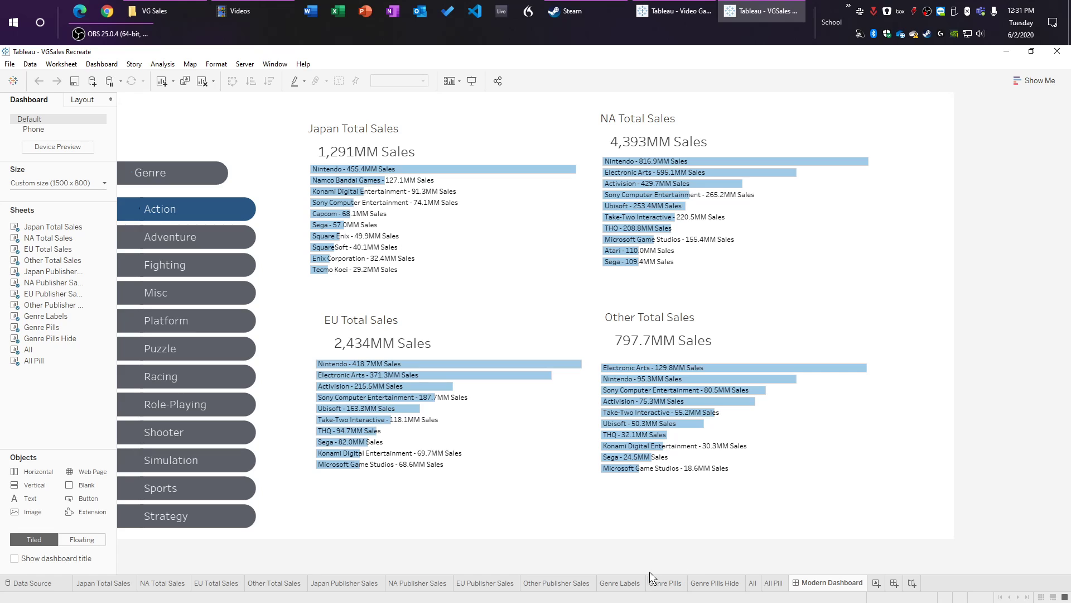
Step: Check the Genre Labels label text's font colour options, then go back to the Modern Dashboard
click(620, 583)
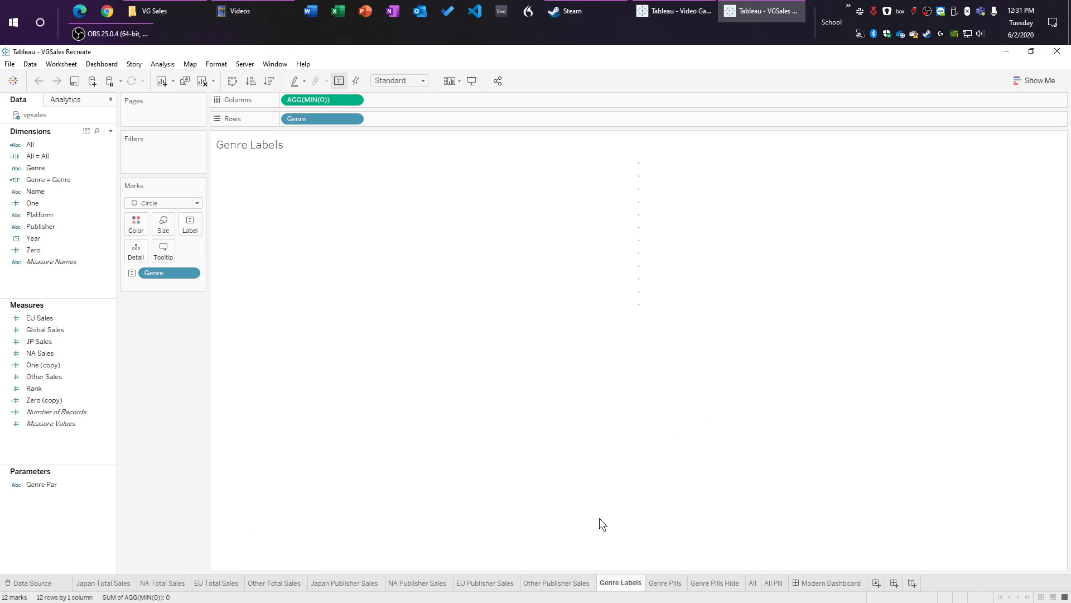
click(195, 223)
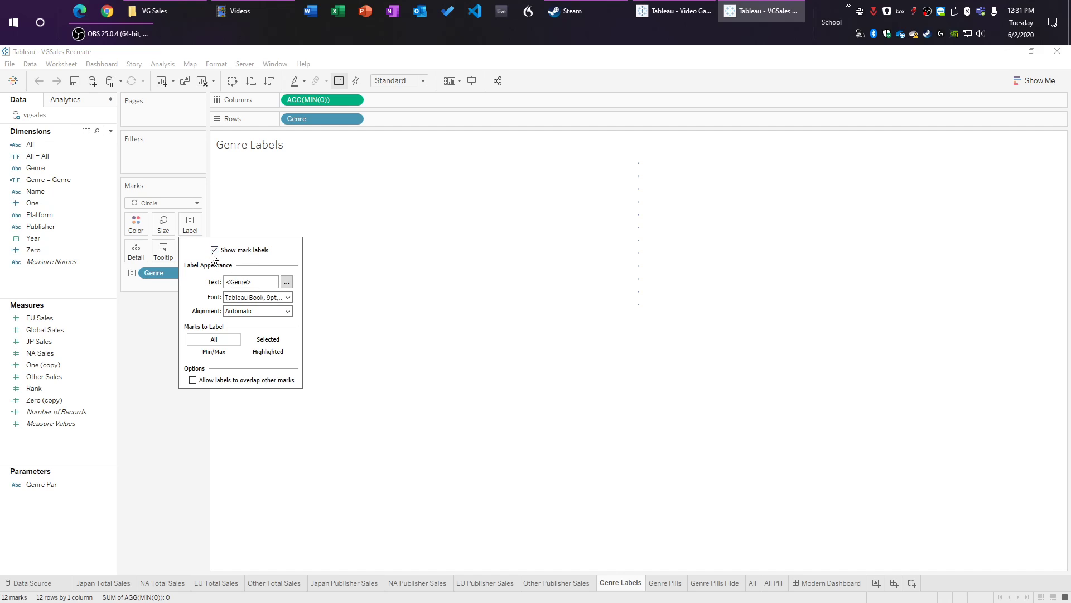
click(287, 282)
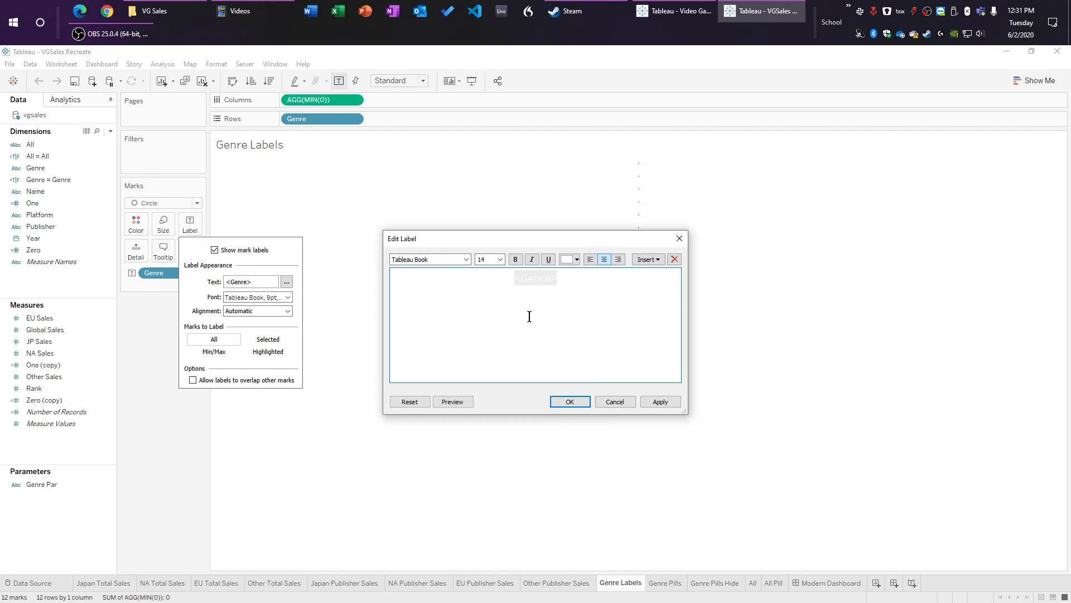
click(576, 260)
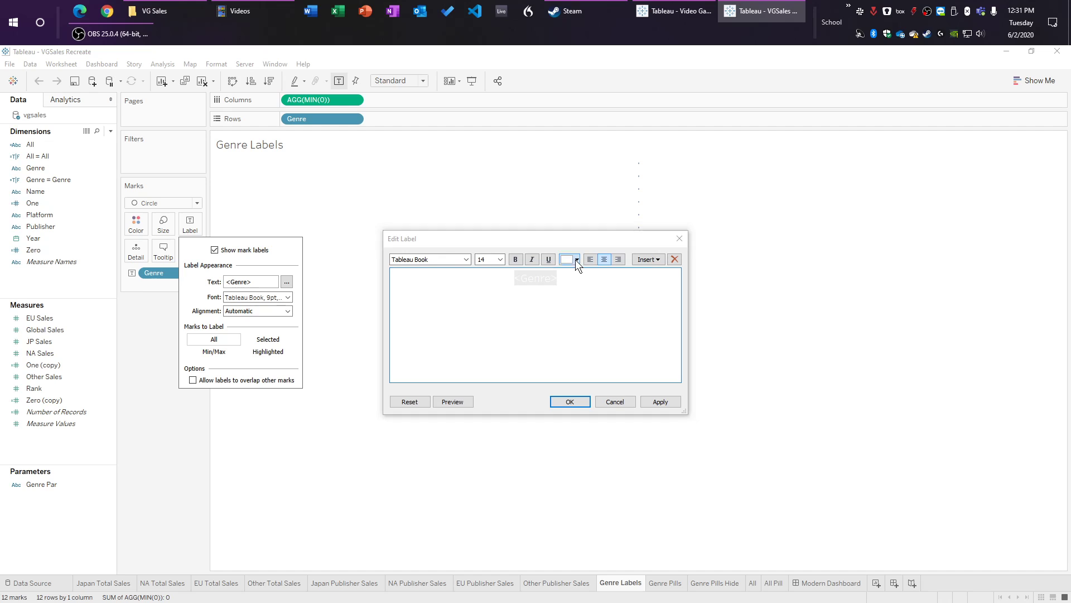
click(647, 402)
click(655, 436)
click(830, 584)
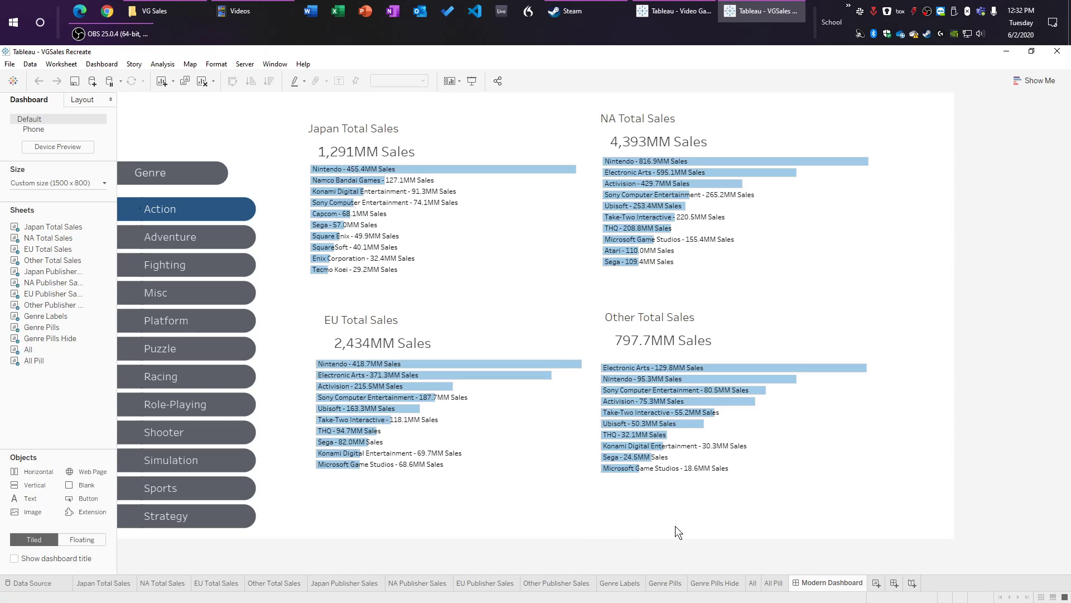
Step: On the All sheet, open the All = All calculation for editing
click(775, 583)
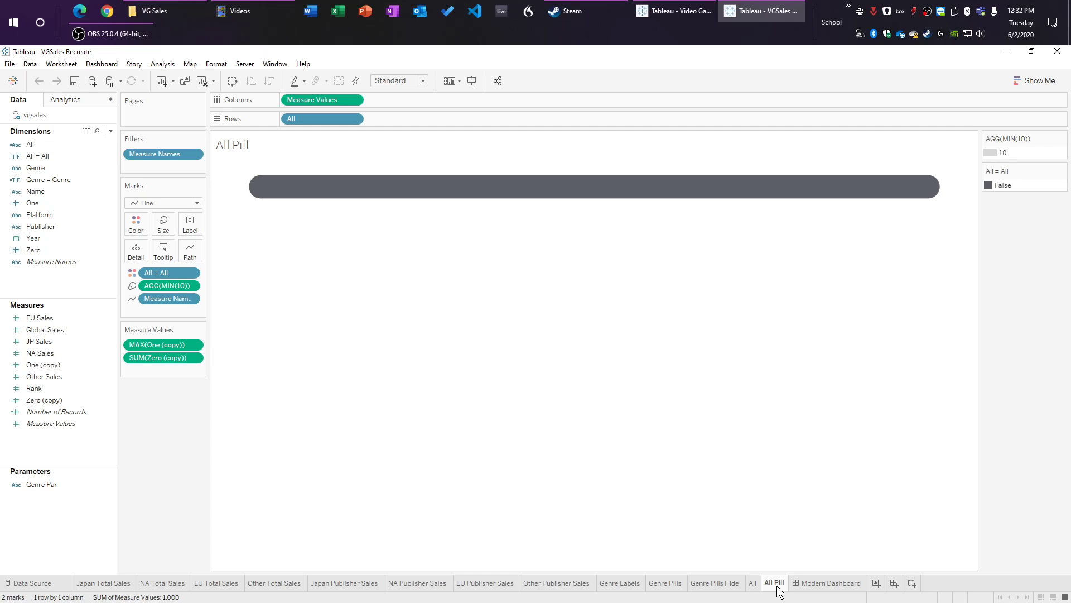
click(753, 583)
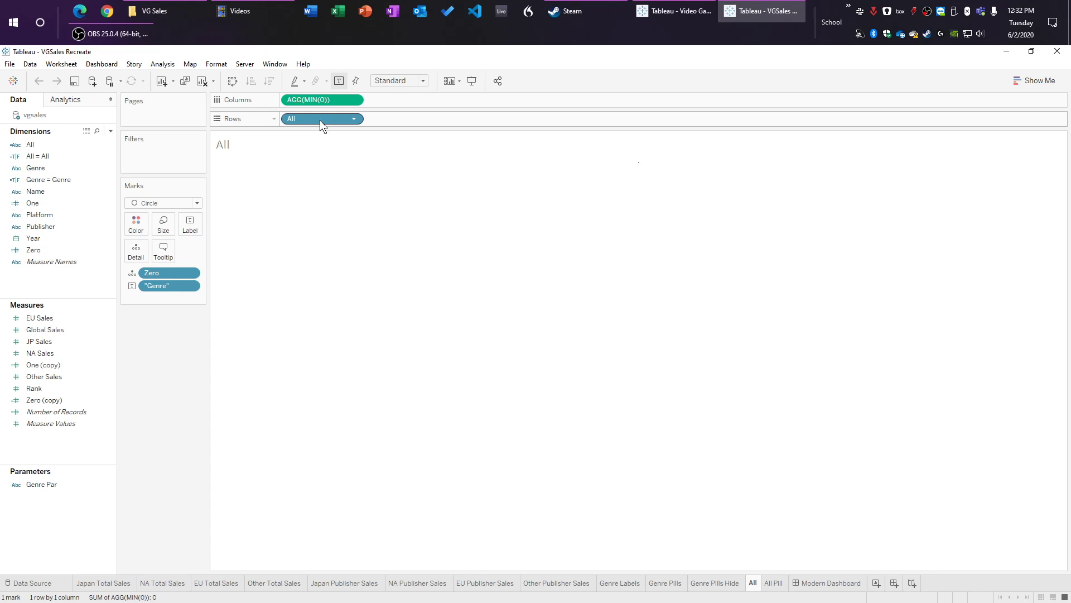
right_click(47, 156)
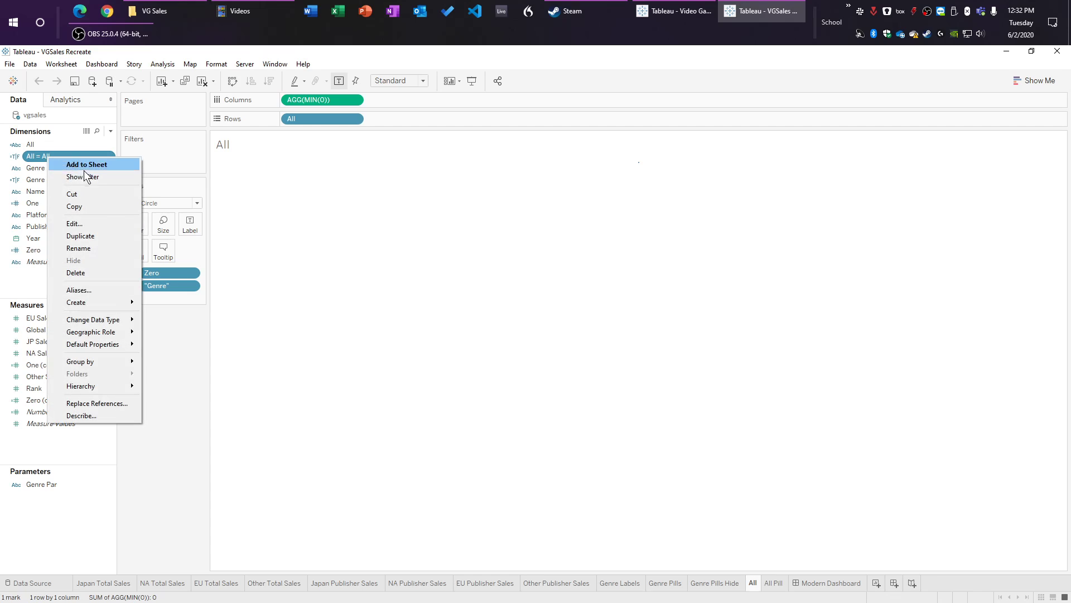
click(99, 225)
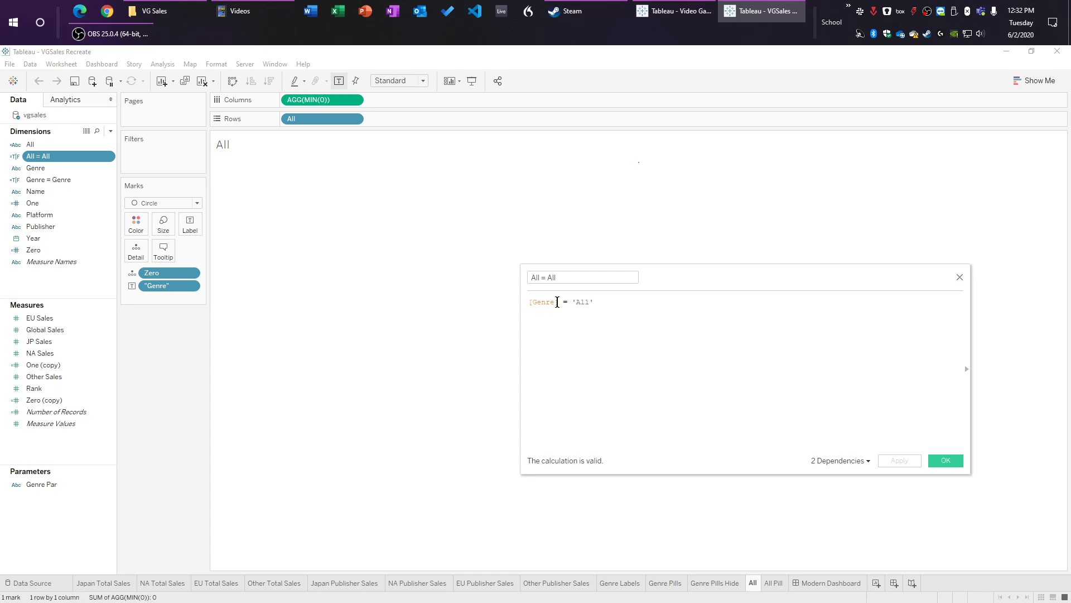
Step: Rewrite the All = All formula as [Genre Par] = 'All' and save it
drag(559, 303, 504, 306)
text(genr )
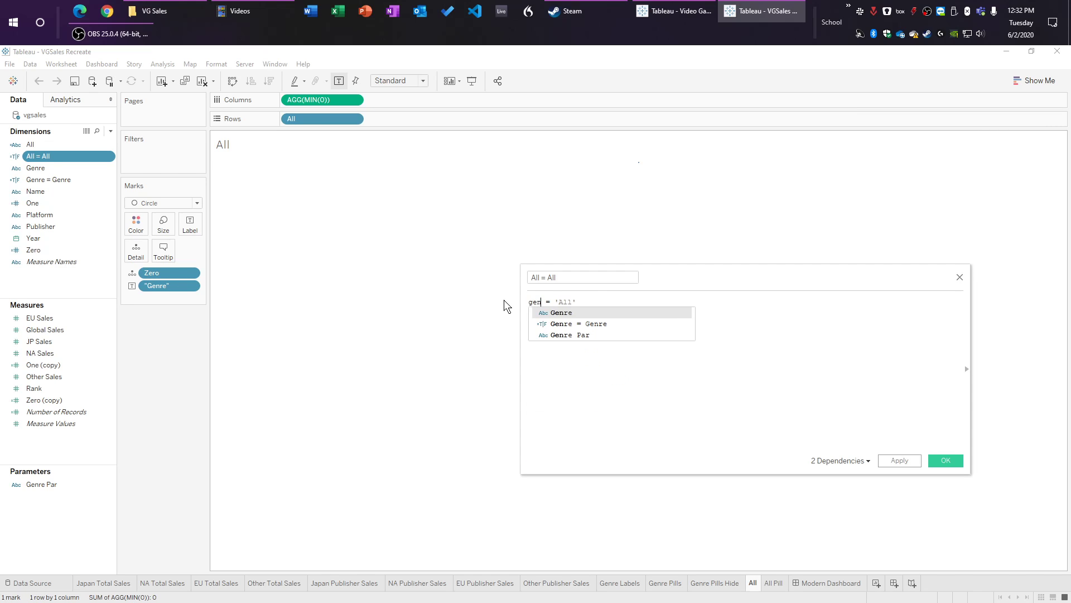
text(e)
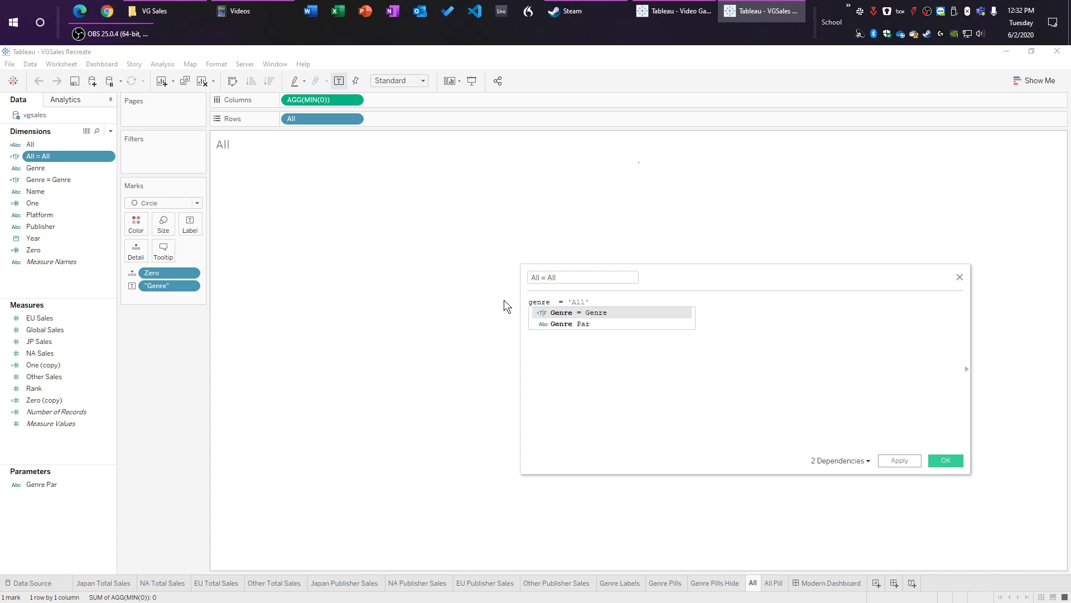
click(584, 325)
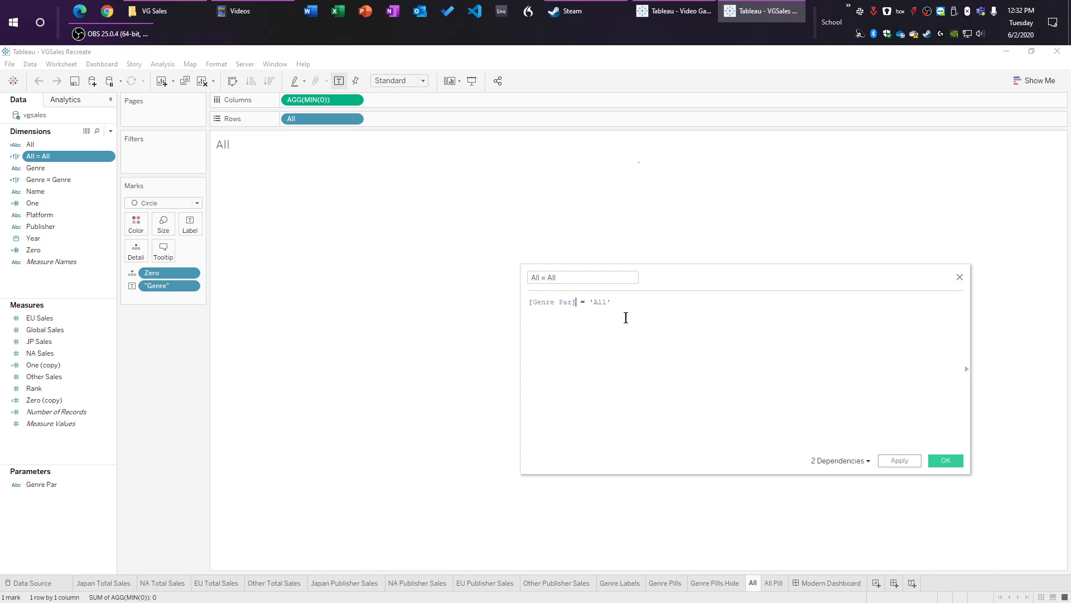
click(953, 464)
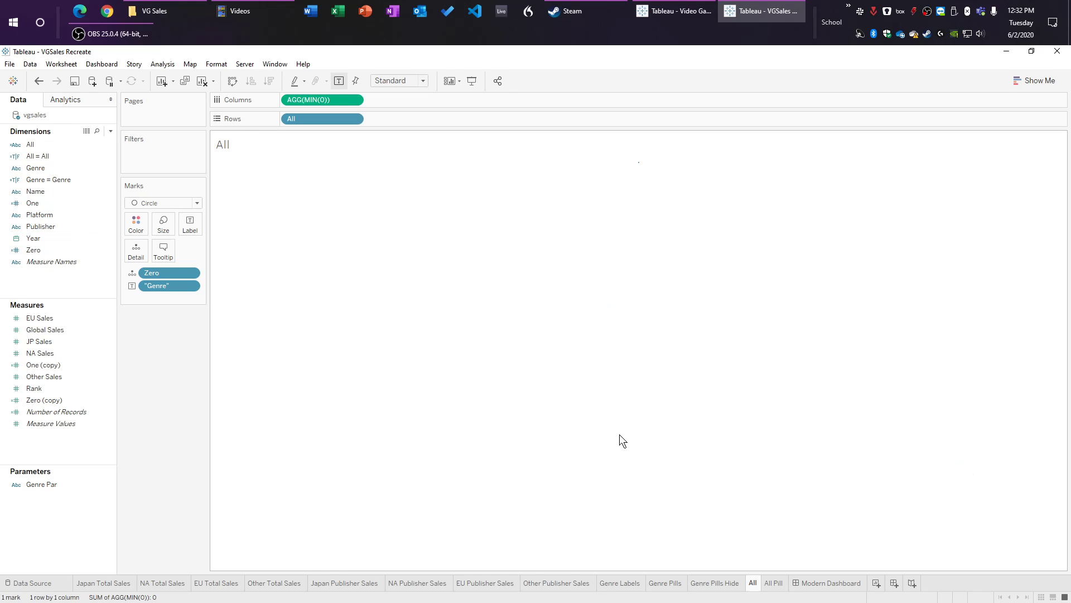
click(775, 583)
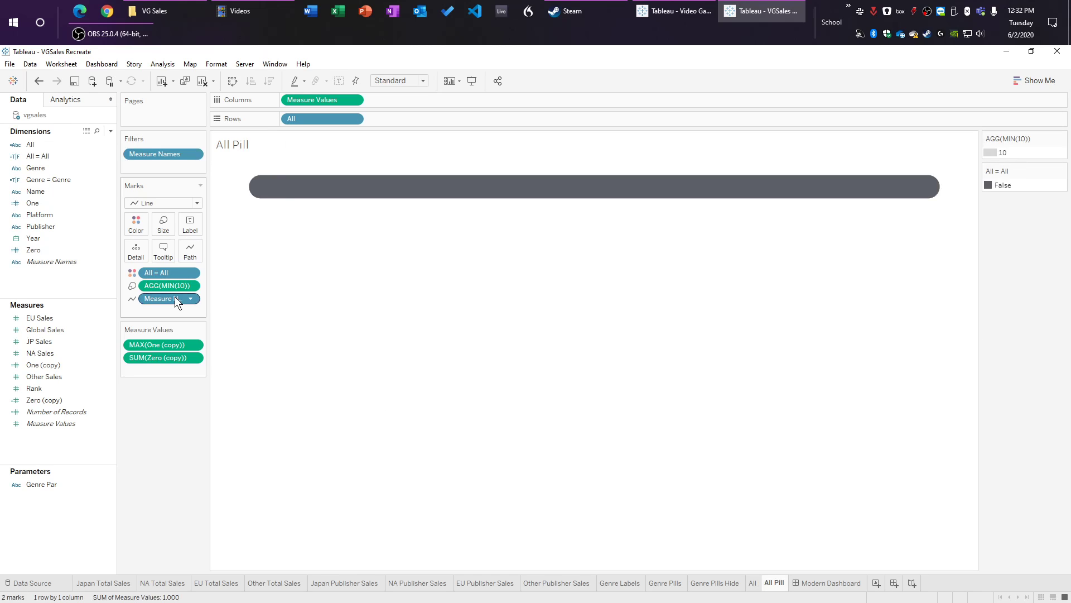
Step: Return to the Modern Dashboard and select, then deselect, the Genre Labels zone
click(832, 582)
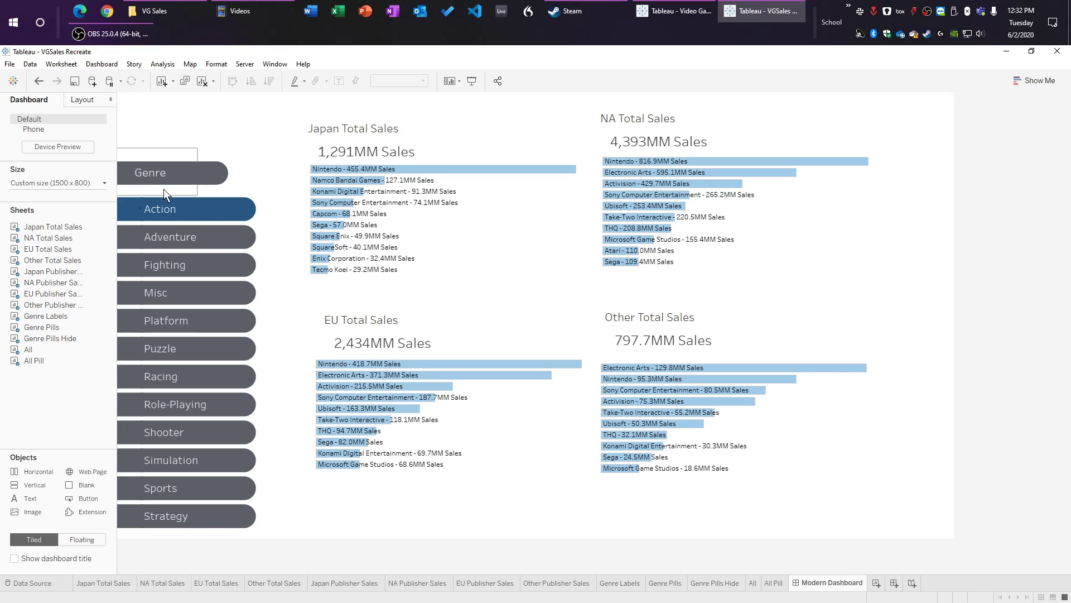
click(166, 239)
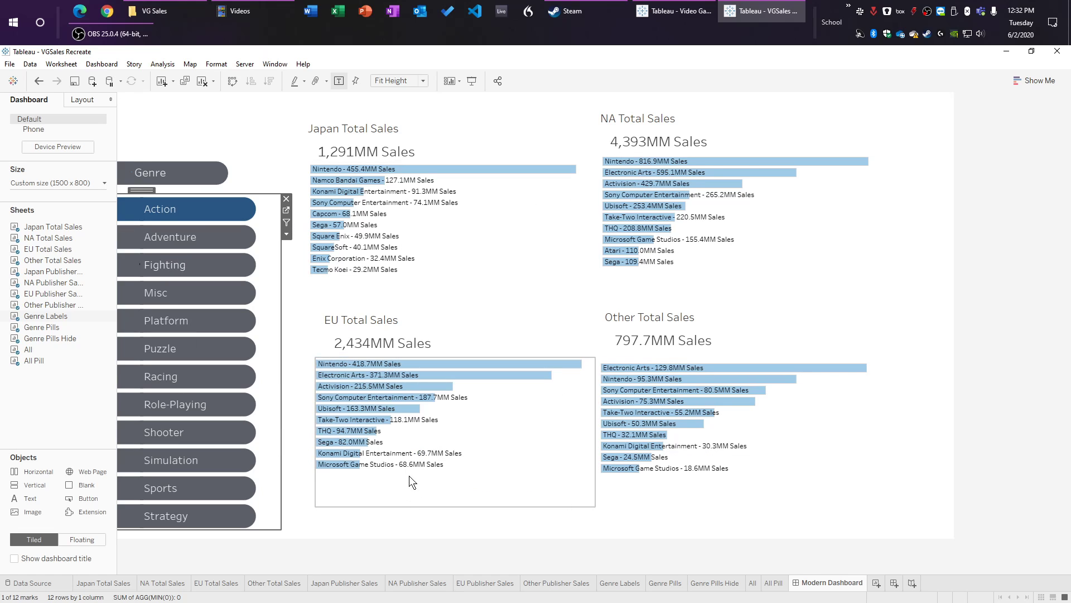
click(482, 555)
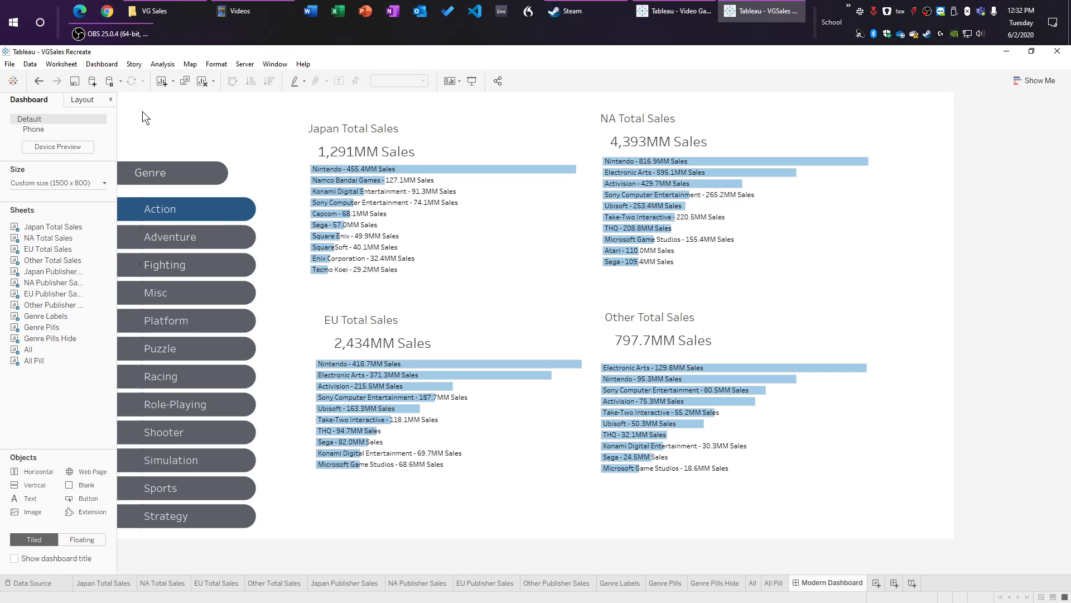
Step: Open the dashboard Actions dialog from the Dashboard menu and close it again
click(102, 65)
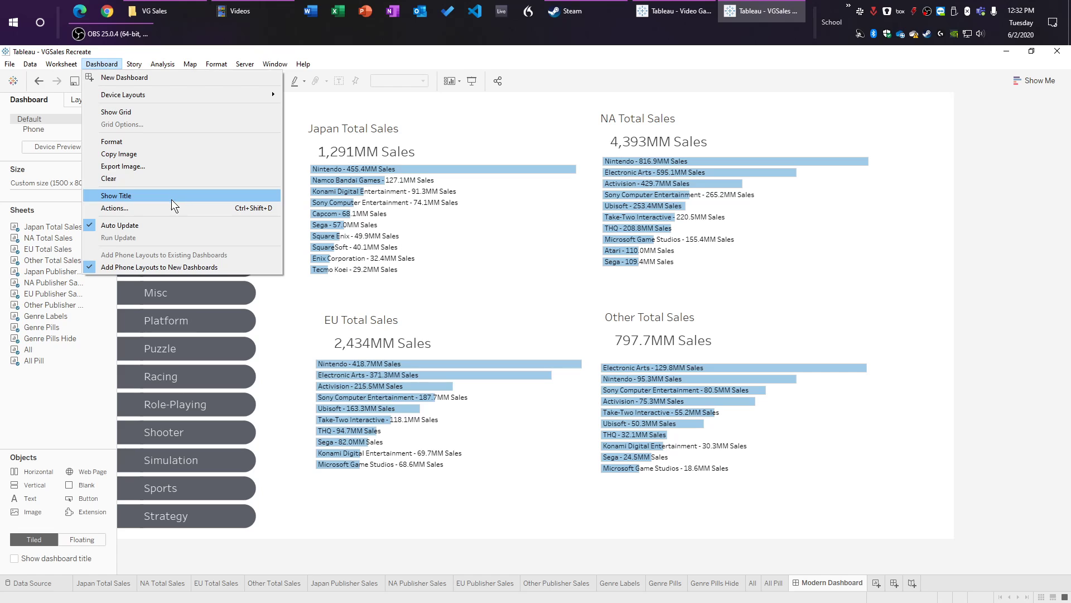
click(253, 208)
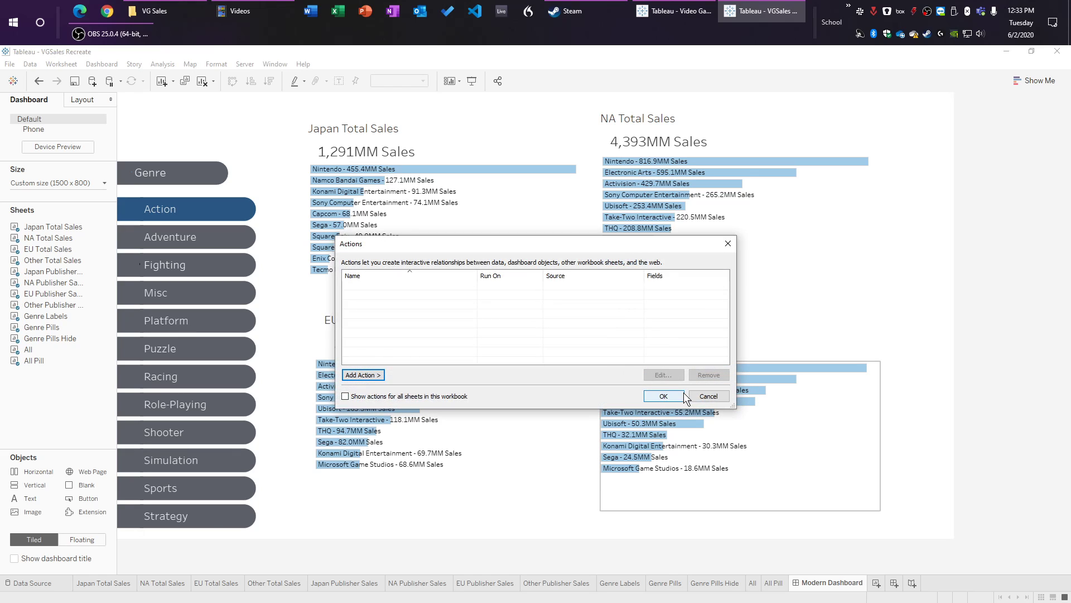
click(708, 397)
key(ctrl+shift+d)
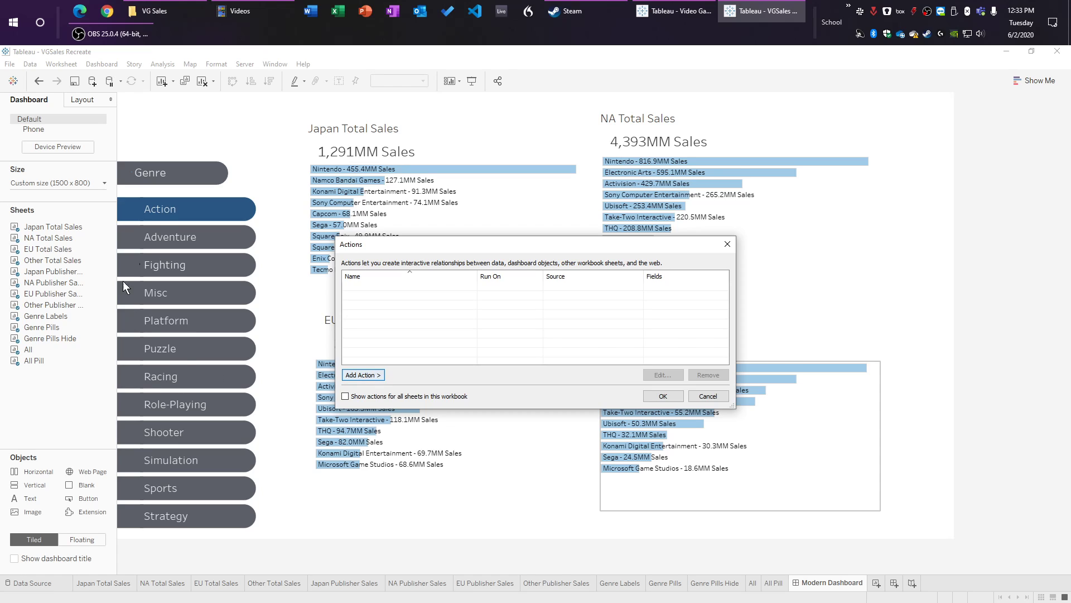
click(715, 400)
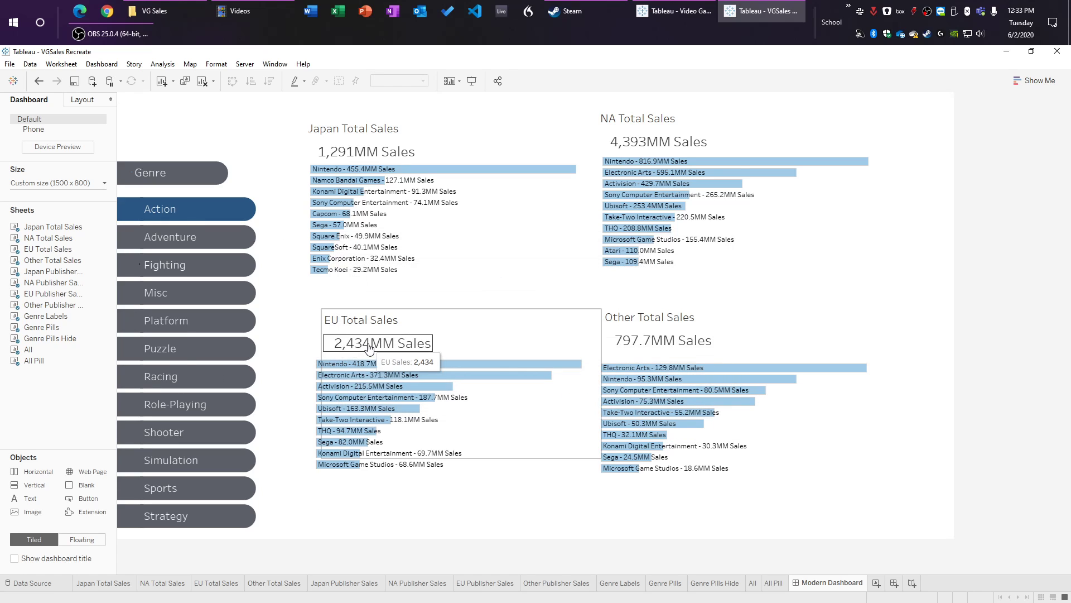
Step: With the genre pills sheet selected, reopen Actions (Ctrl+Shift+D) and list the Add Action types
click(164, 216)
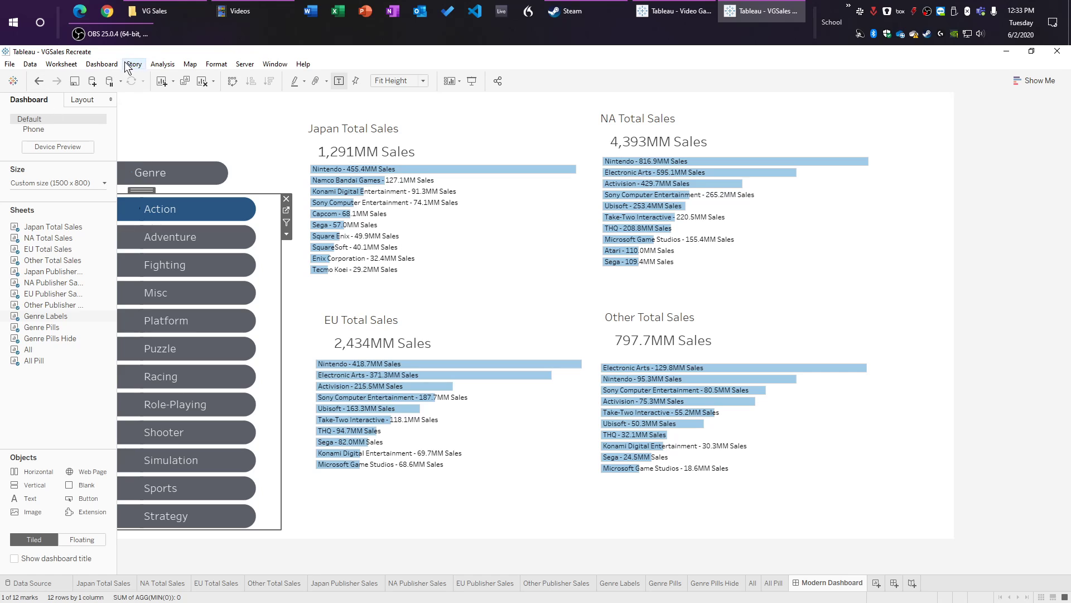
key(ctrl+shift+d)
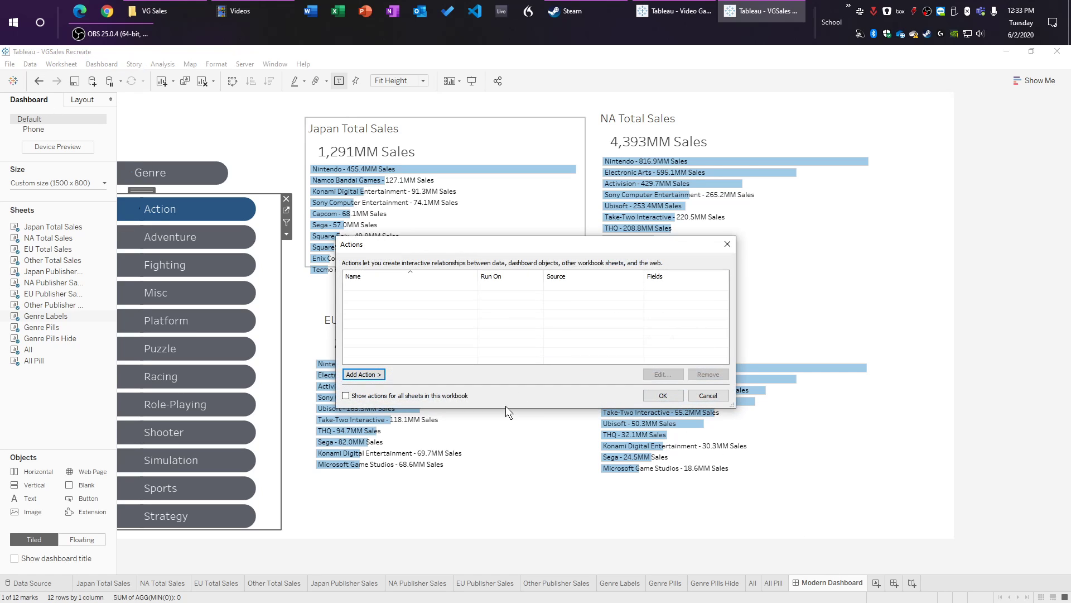
key(alt+Tab)
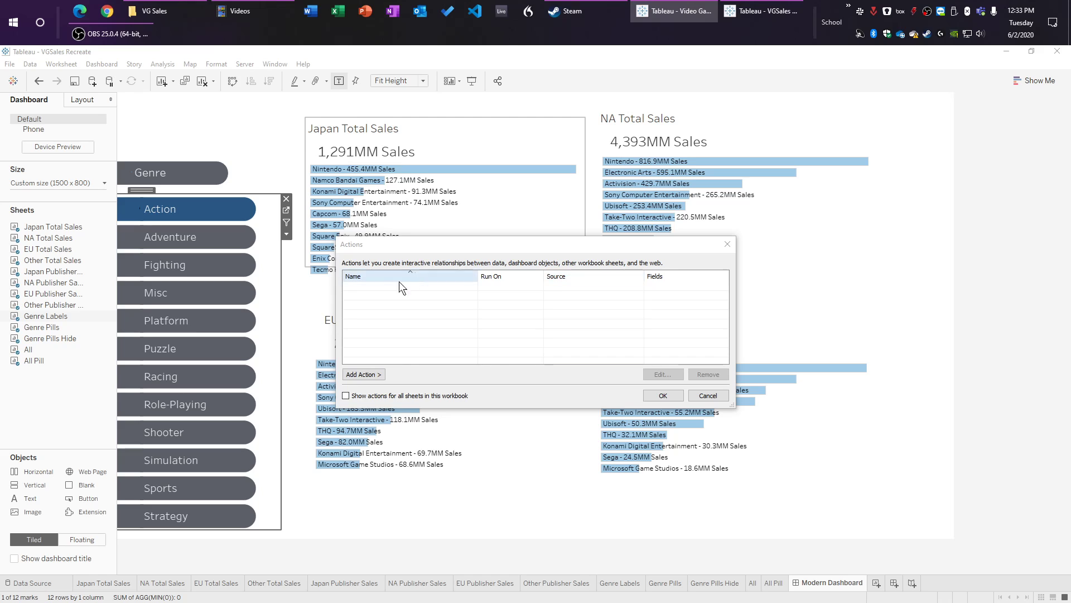
key(alt+Tab)
click(373, 374)
click(408, 374)
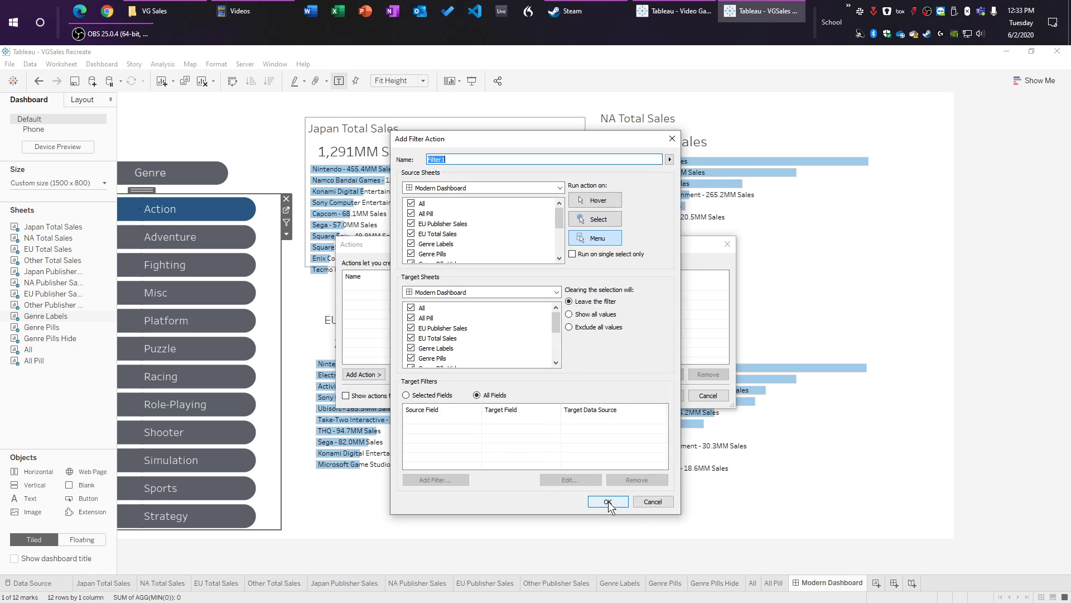
click(655, 503)
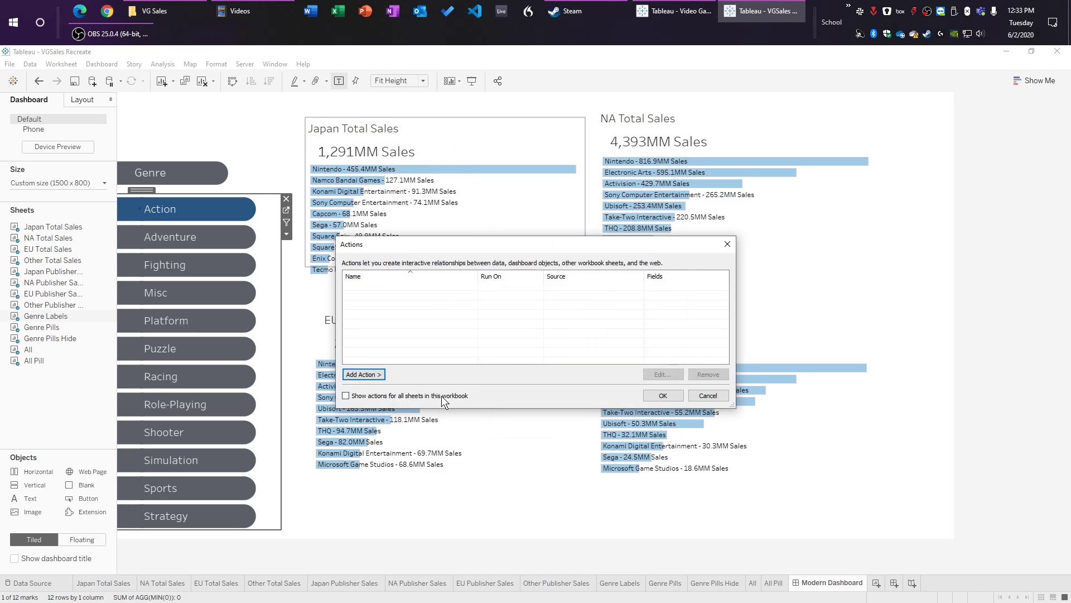
click(372, 374)
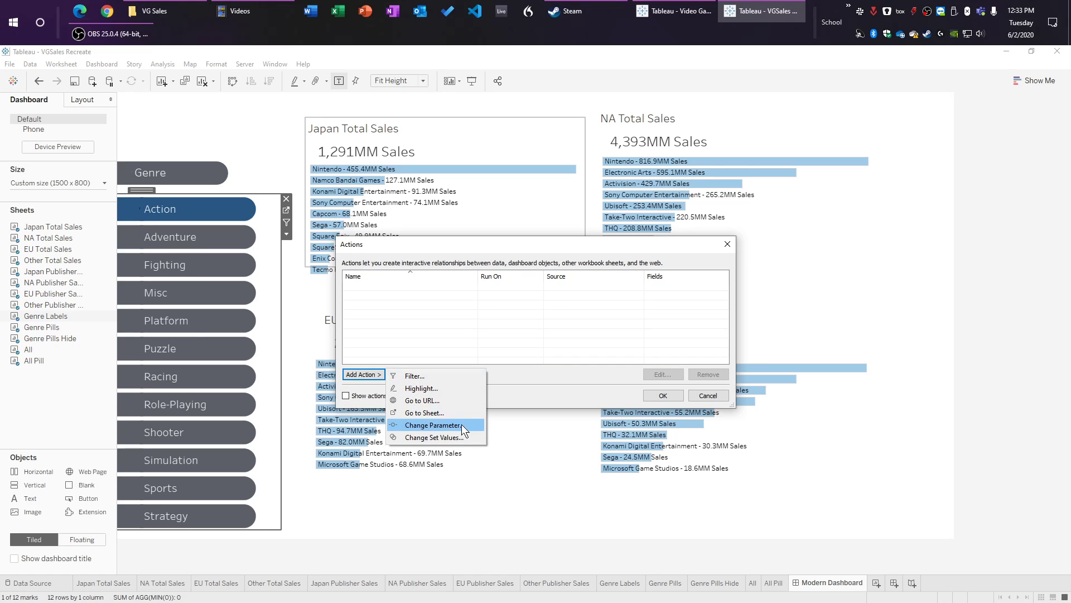
Step: Start a new filter action and limit its source sheets to All Pill
click(513, 384)
click(363, 374)
click(434, 378)
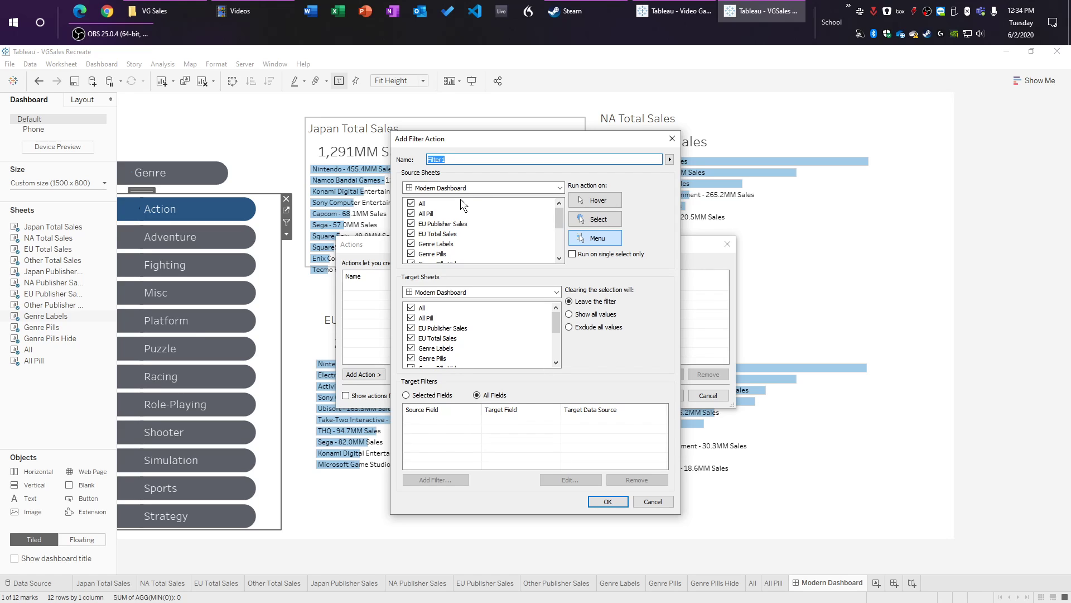
drag(435, 209, 443, 257)
click(411, 213)
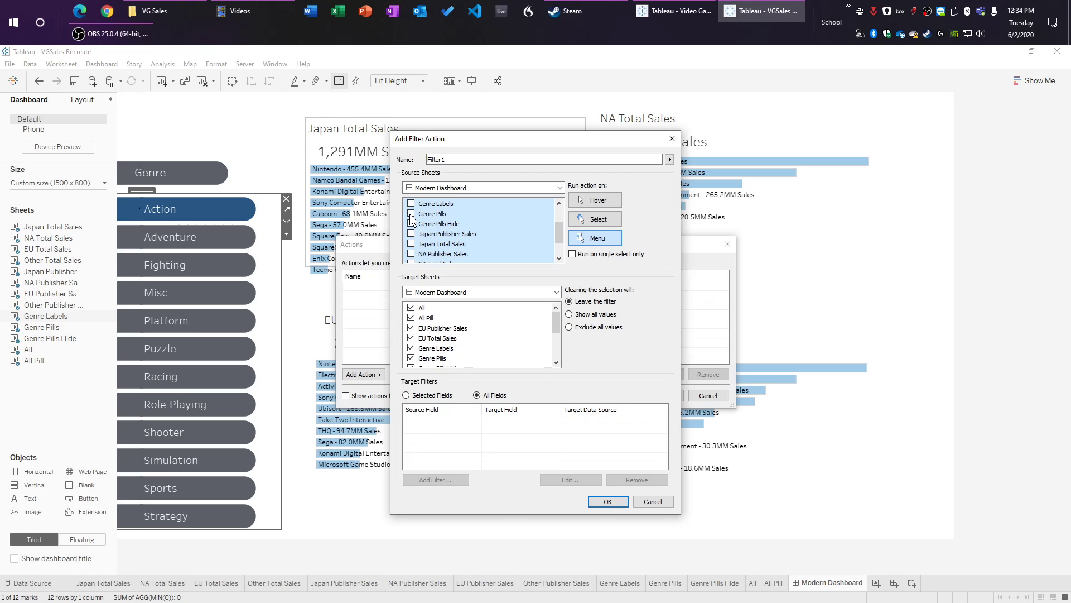
scroll(464, 251, up, 2)
scroll(463, 251, up, 1)
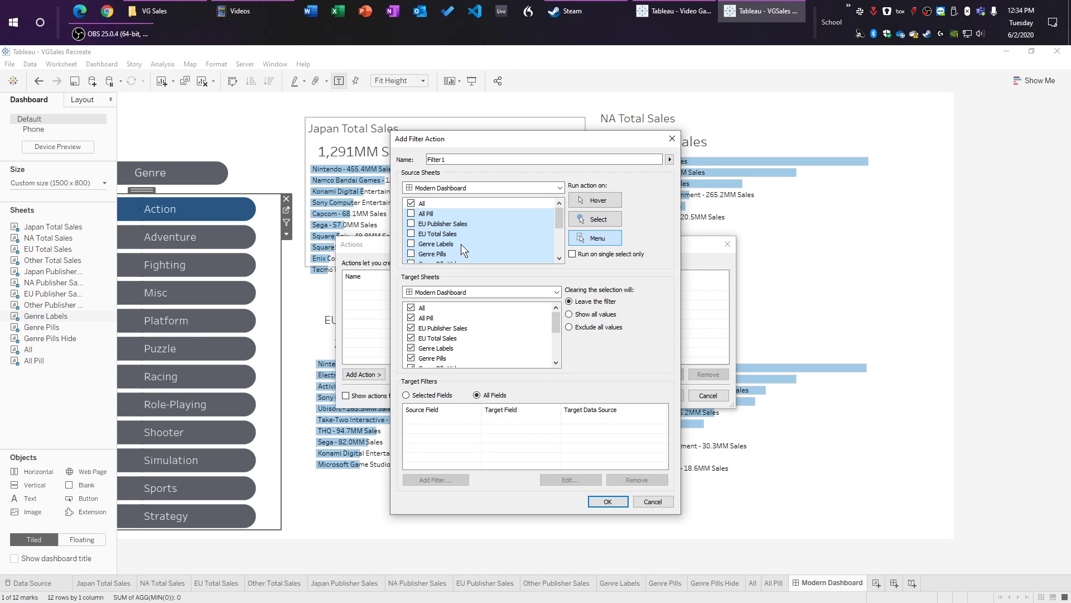
click(432, 213)
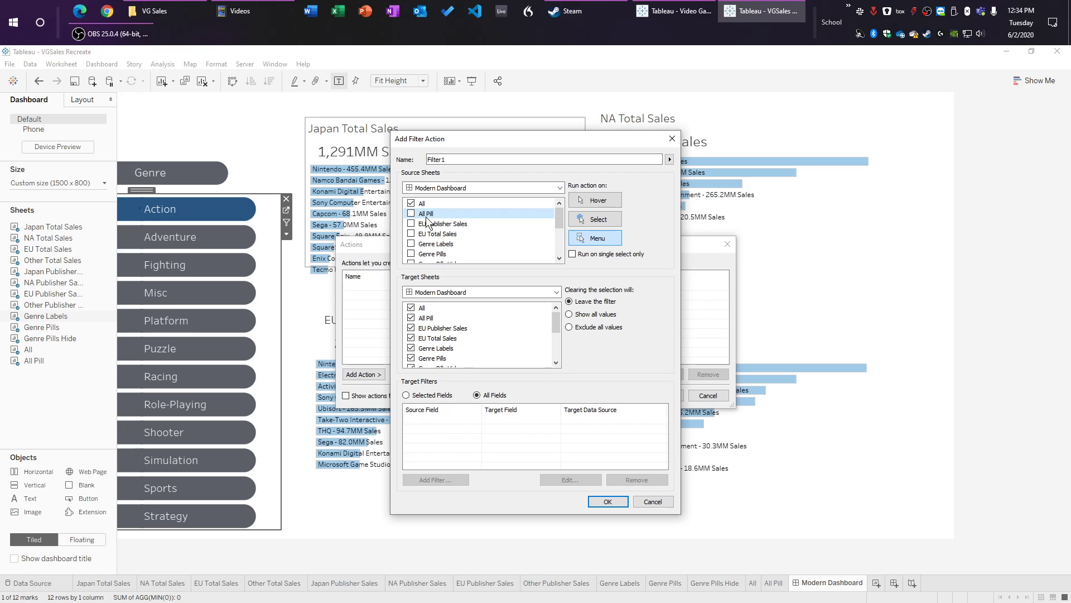
click(412, 214)
scroll(467, 229, down, 3)
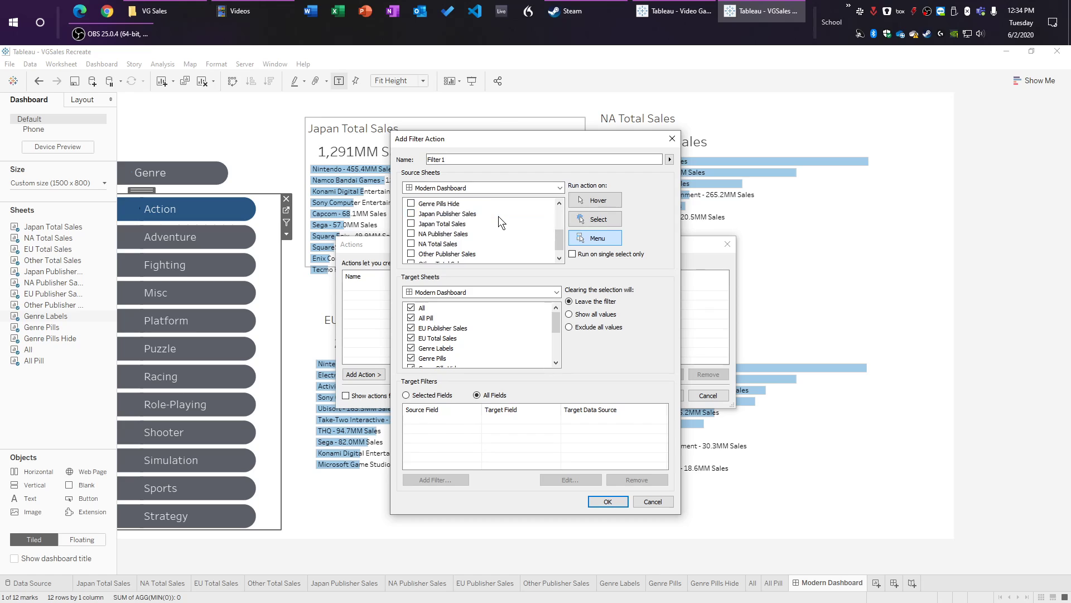
click(463, 254)
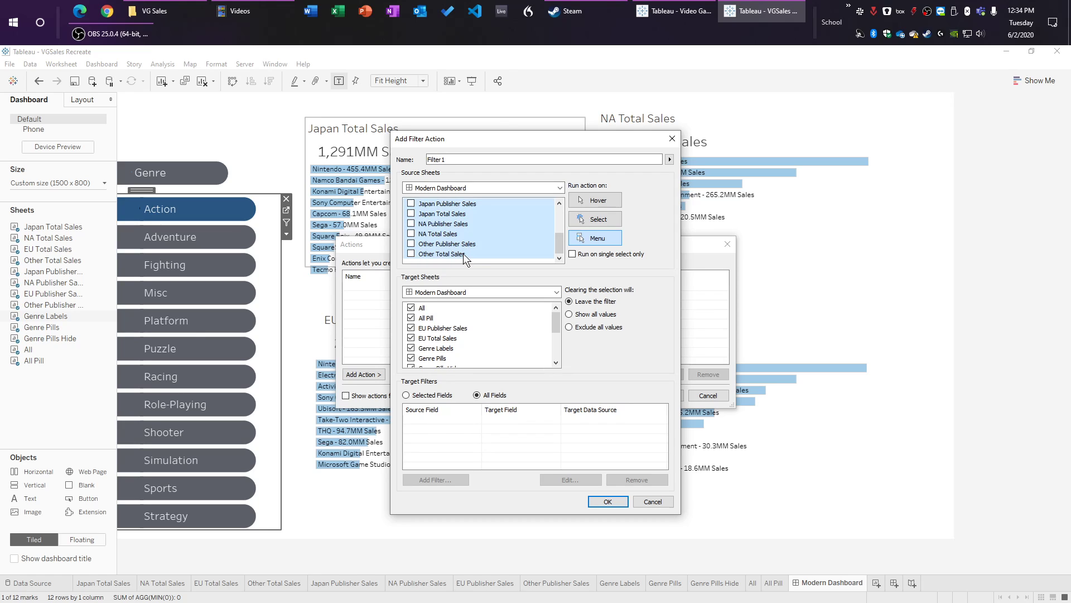
click(462, 224)
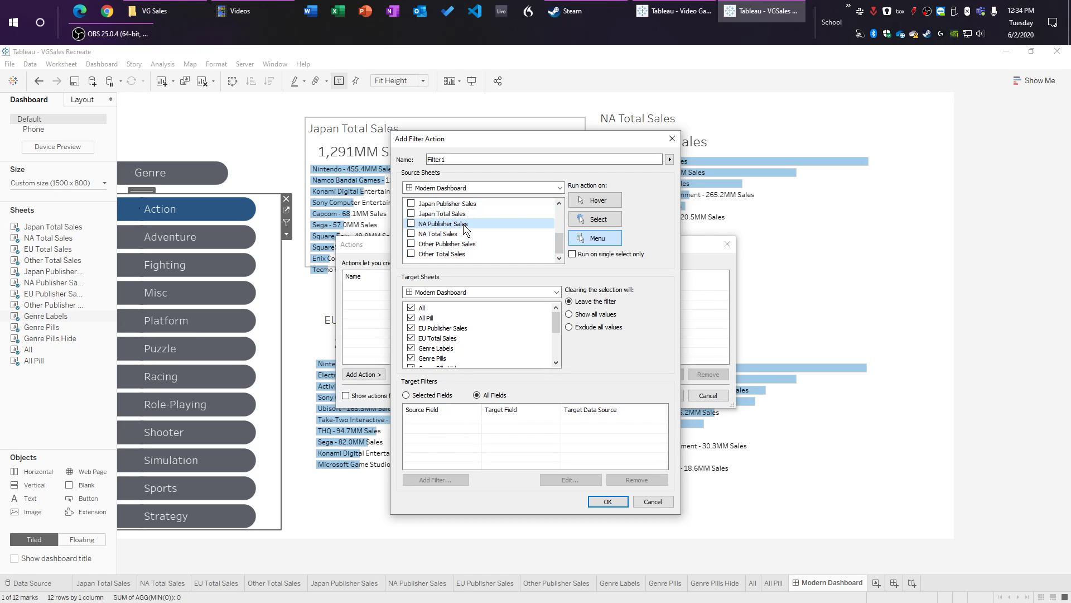
Step: Target the All sheet, run on select, show all values, and filter on selected fields
click(444, 293)
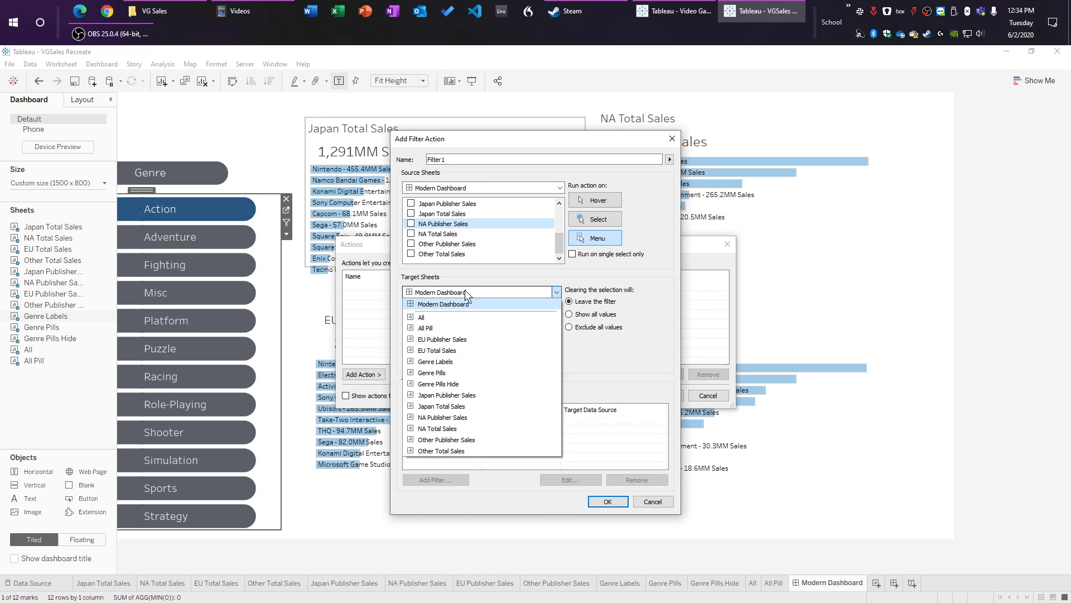
click(424, 318)
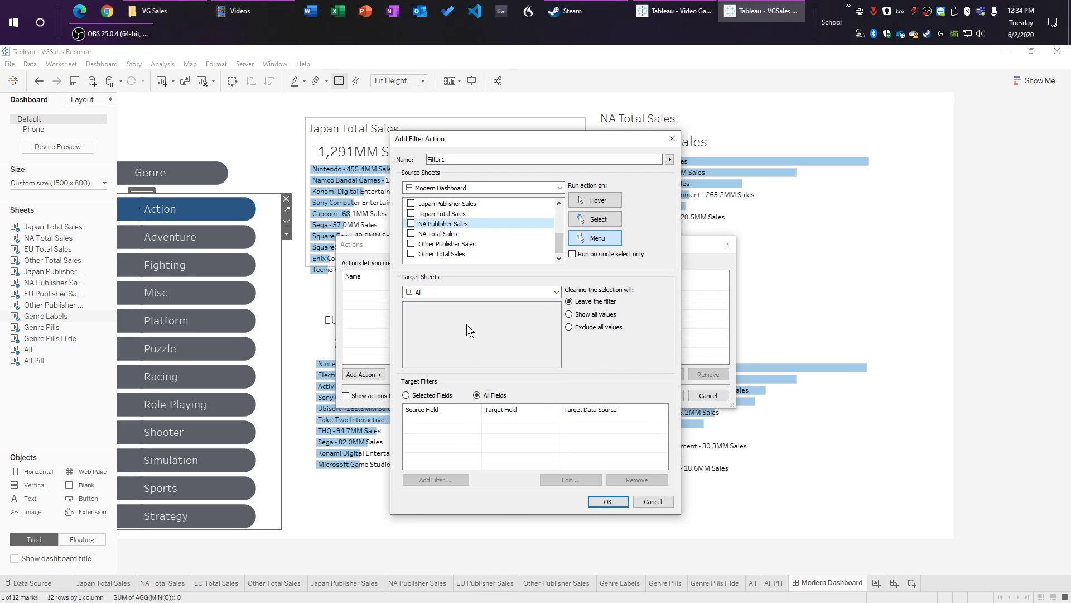
click(587, 218)
click(568, 313)
click(414, 395)
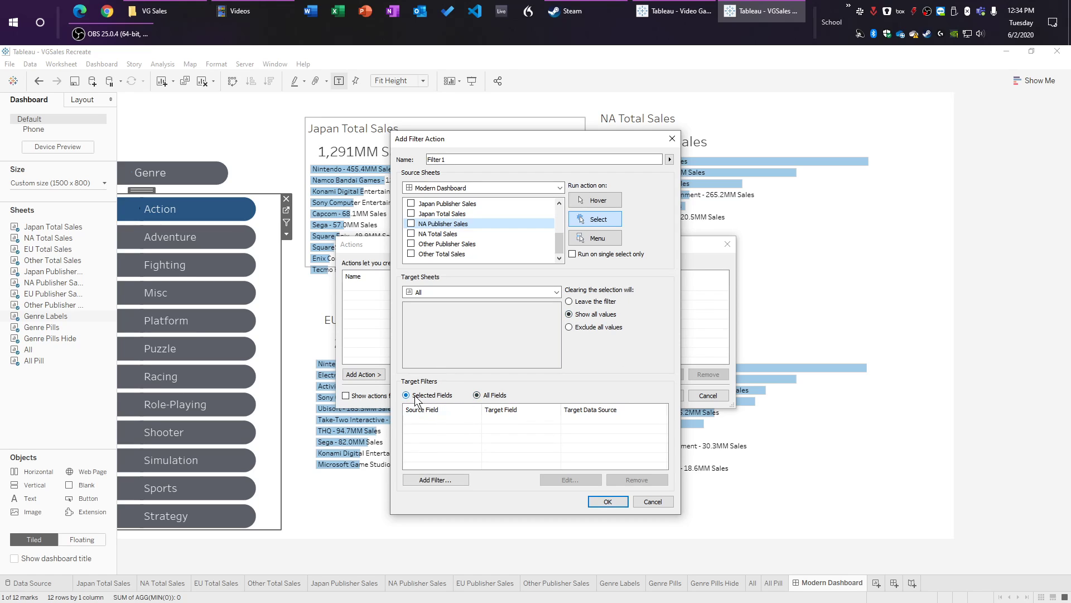
Step: Map source field Zero to target field One and save the filter action
click(438, 479)
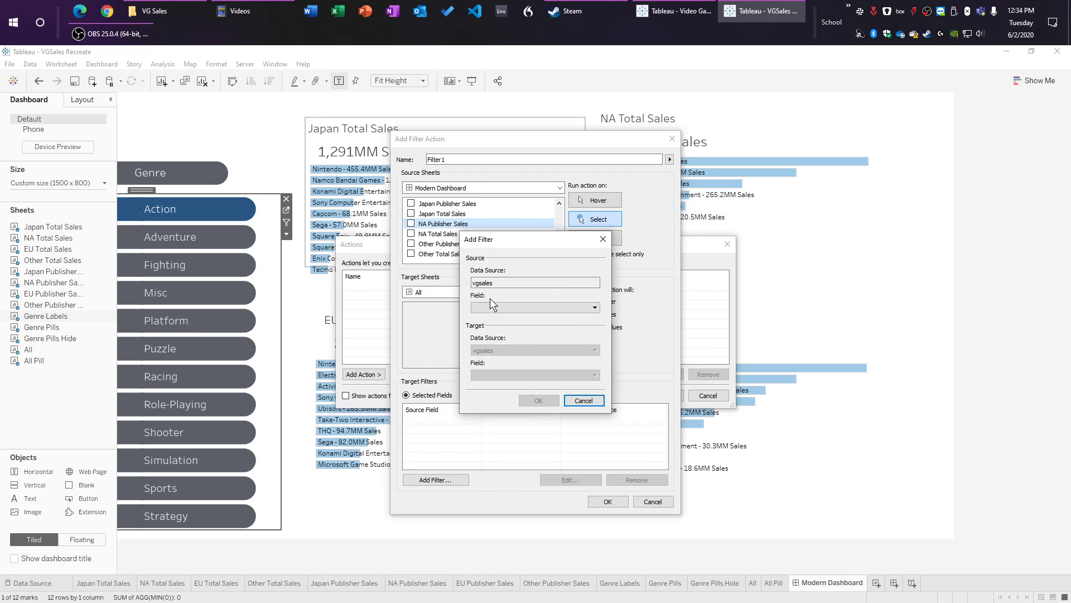
click(496, 305)
click(505, 472)
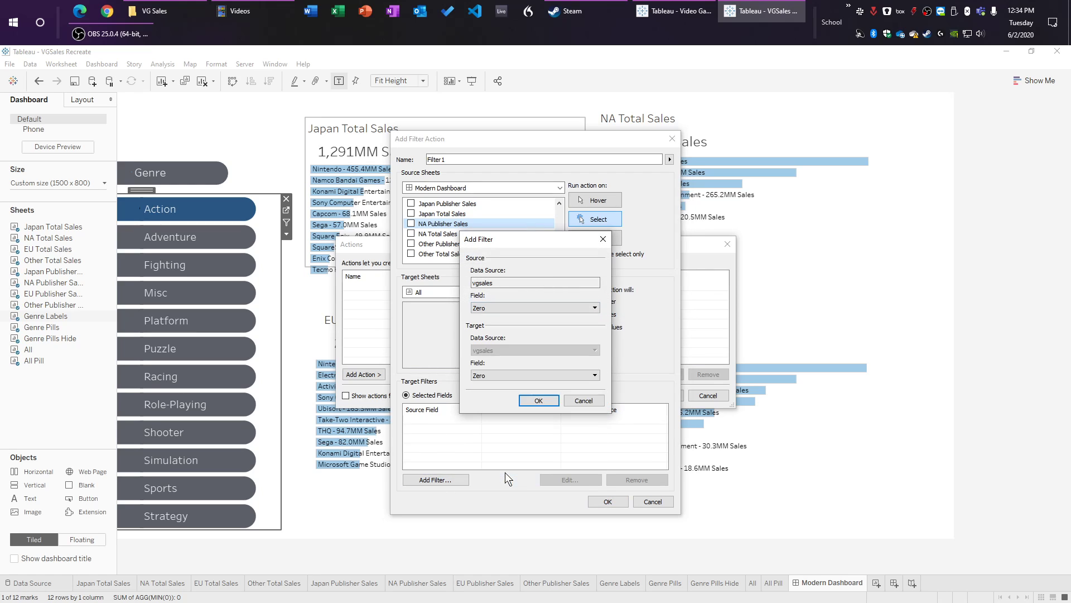
click(484, 374)
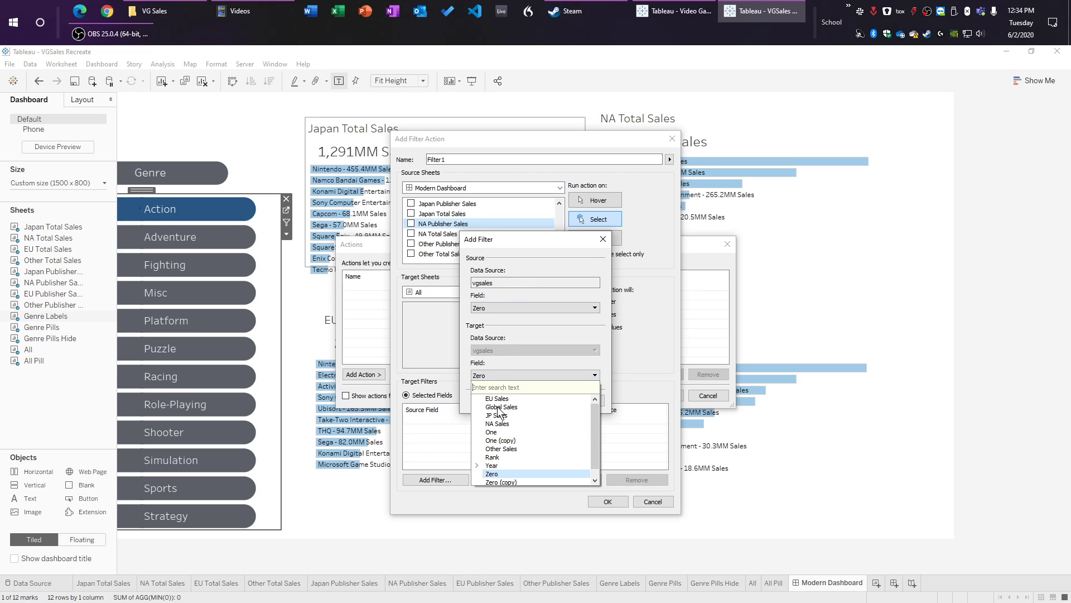
click(505, 432)
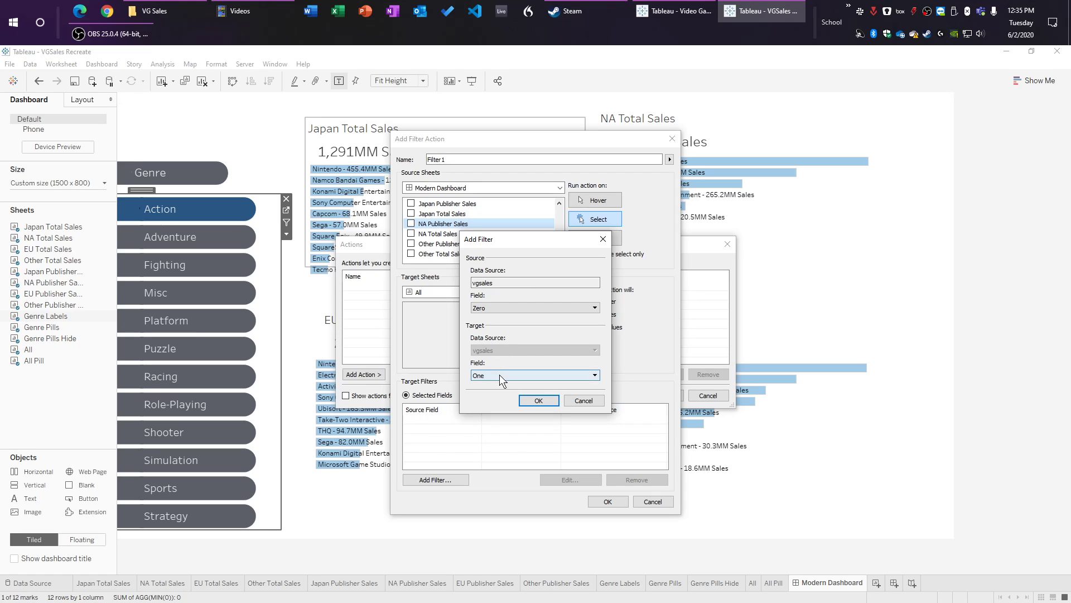
click(538, 401)
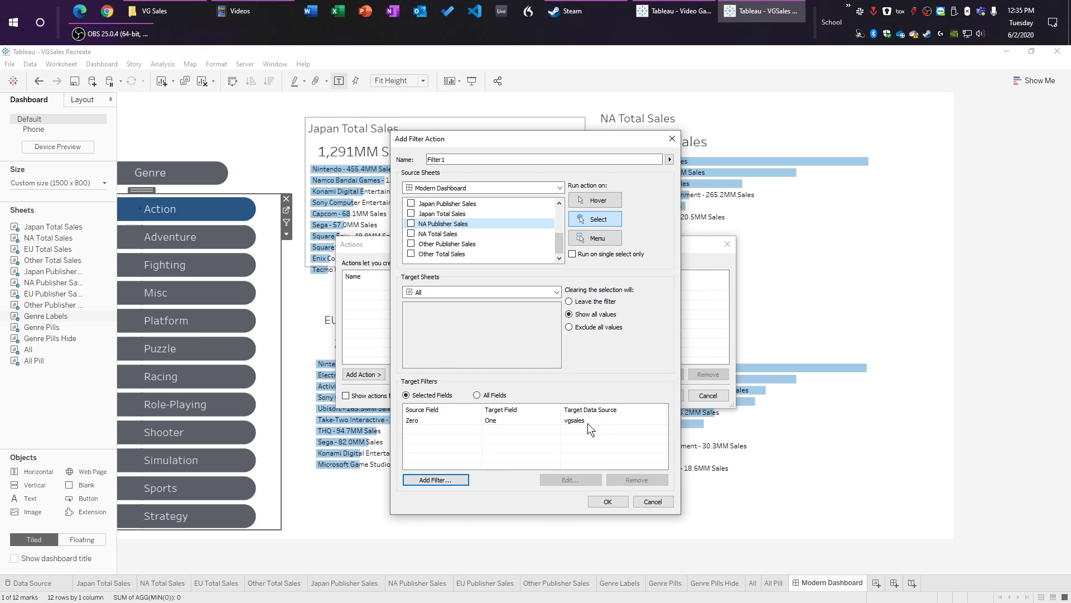
click(613, 503)
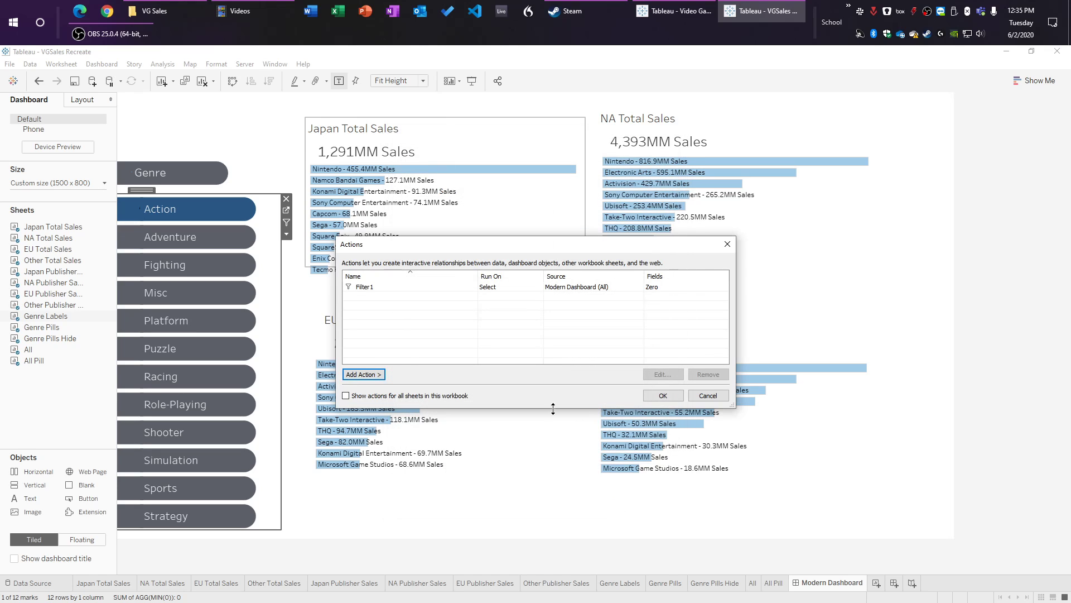
Step: Rename the new filter action to All
double_click(390, 286)
text(All)
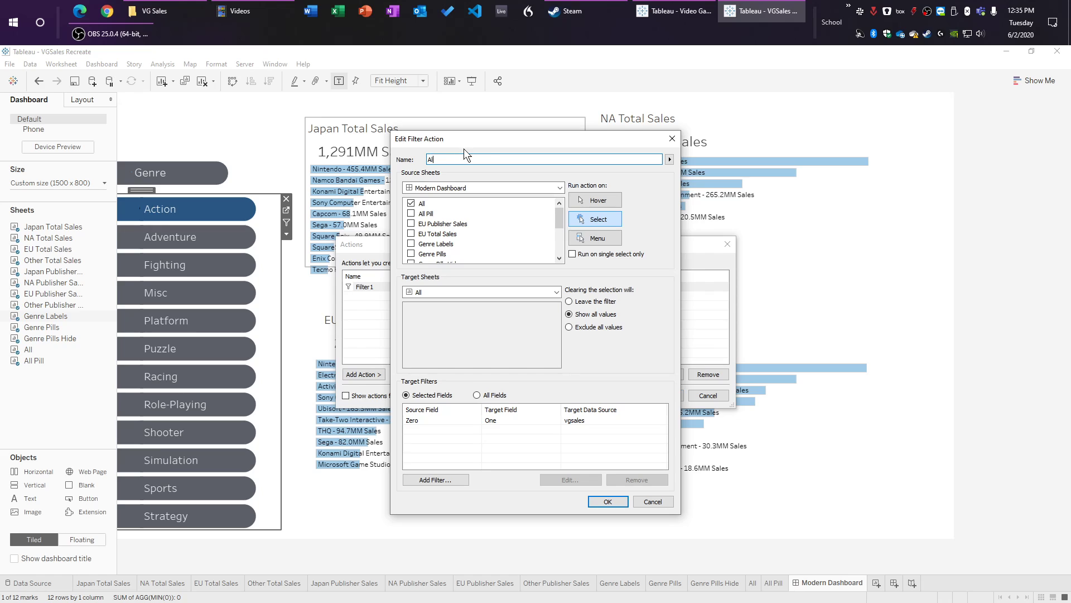
click(614, 501)
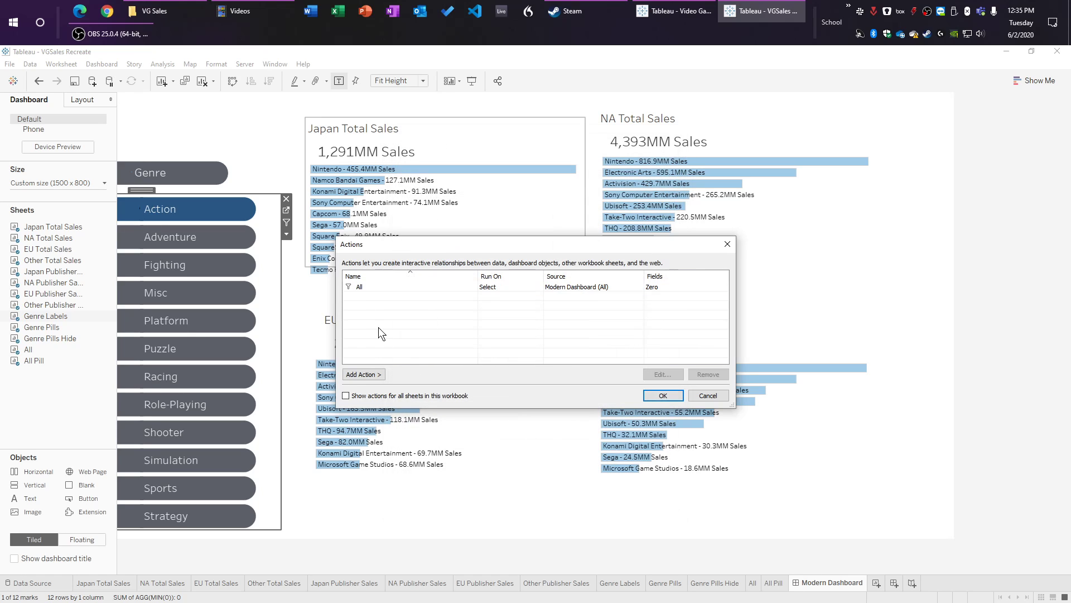
Step: Start another filter action without All Pill, EU Publisher Sales and EU Total Sales as sources
click(380, 376)
click(435, 381)
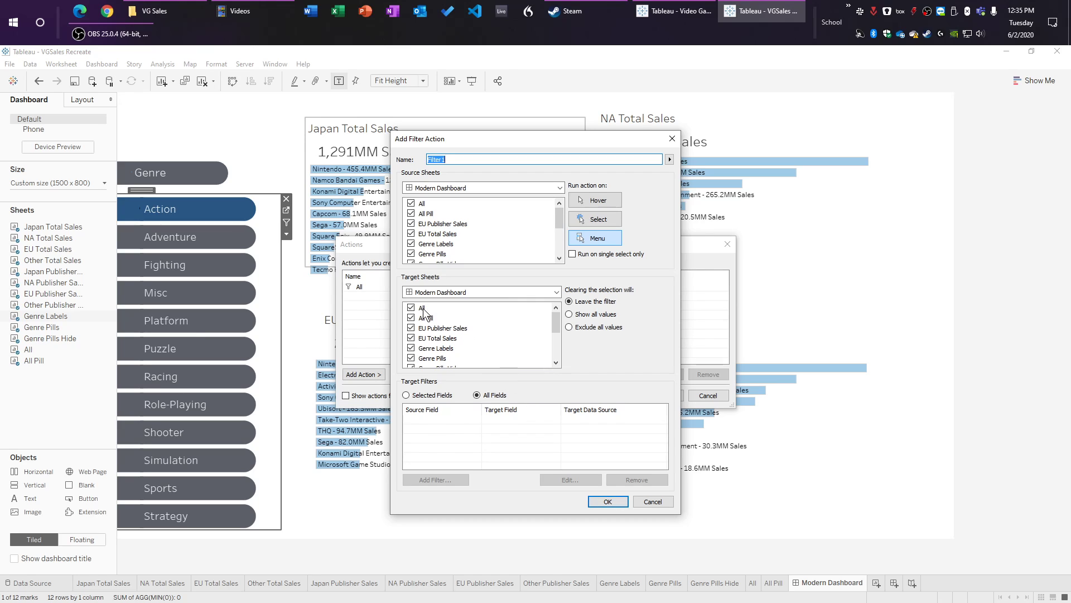
click(411, 214)
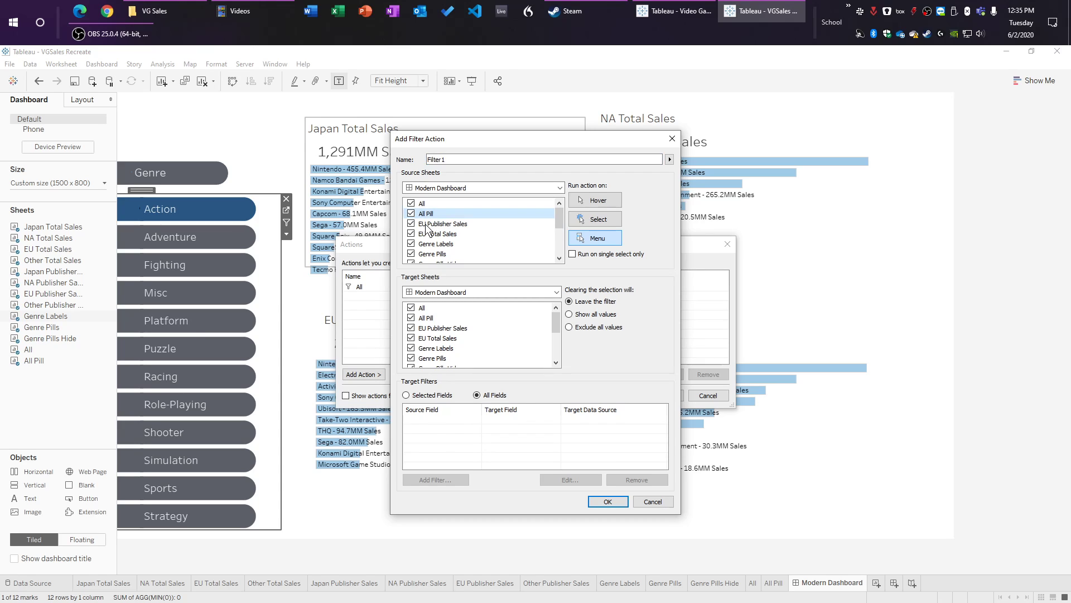
click(411, 233)
click(516, 253)
scroll(480, 235, down, 3)
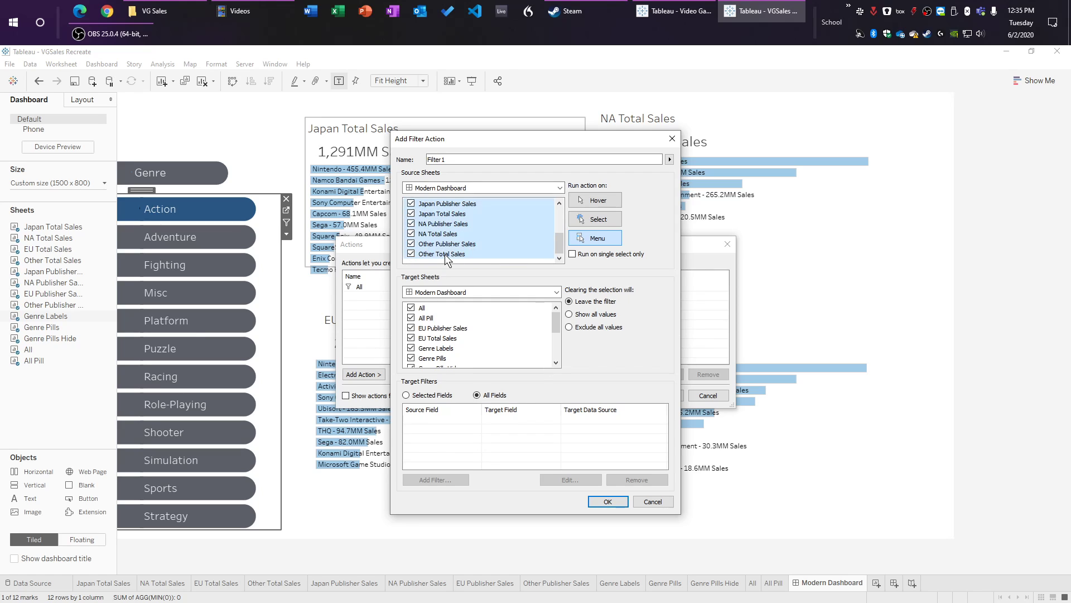
scroll(439, 240, up, 3)
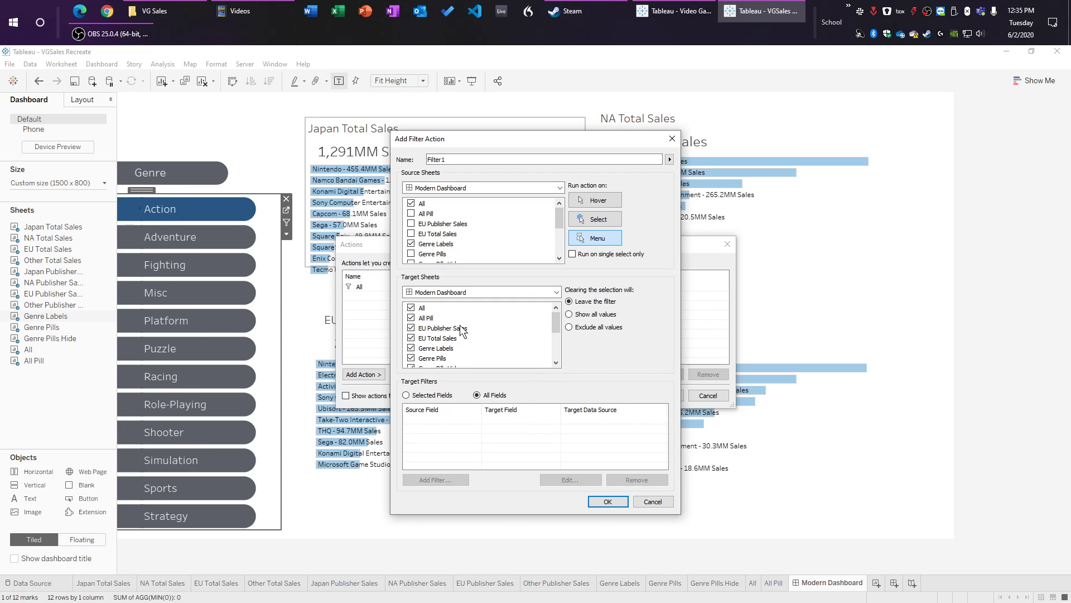
Step: Drop All, All Pill, Genre Labels, Genre Pills and Genre Pills Hide from the target sheets
click(411, 308)
click(411, 318)
click(411, 348)
click(411, 358)
scroll(414, 352, down, 1)
click(411, 338)
scroll(416, 346, down, 4)
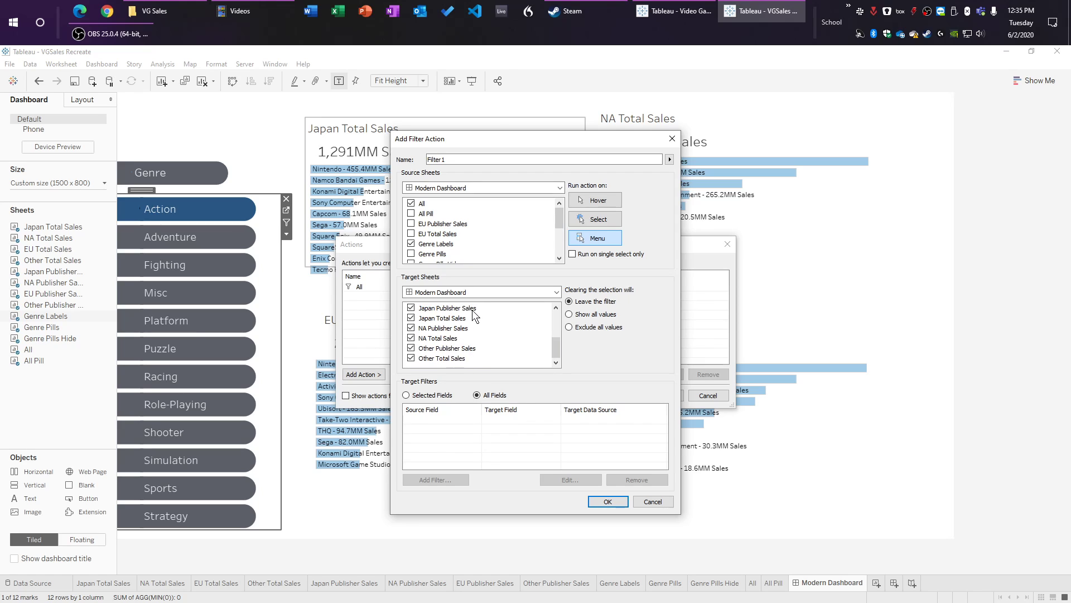
scroll(474, 335, up, 3)
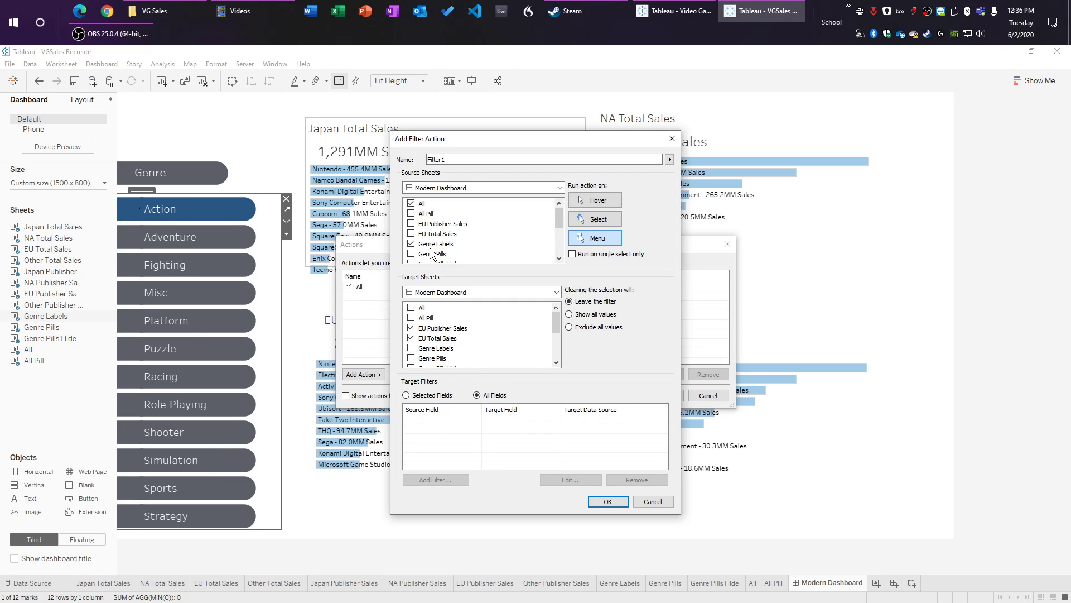
scroll(457, 312, down, 3)
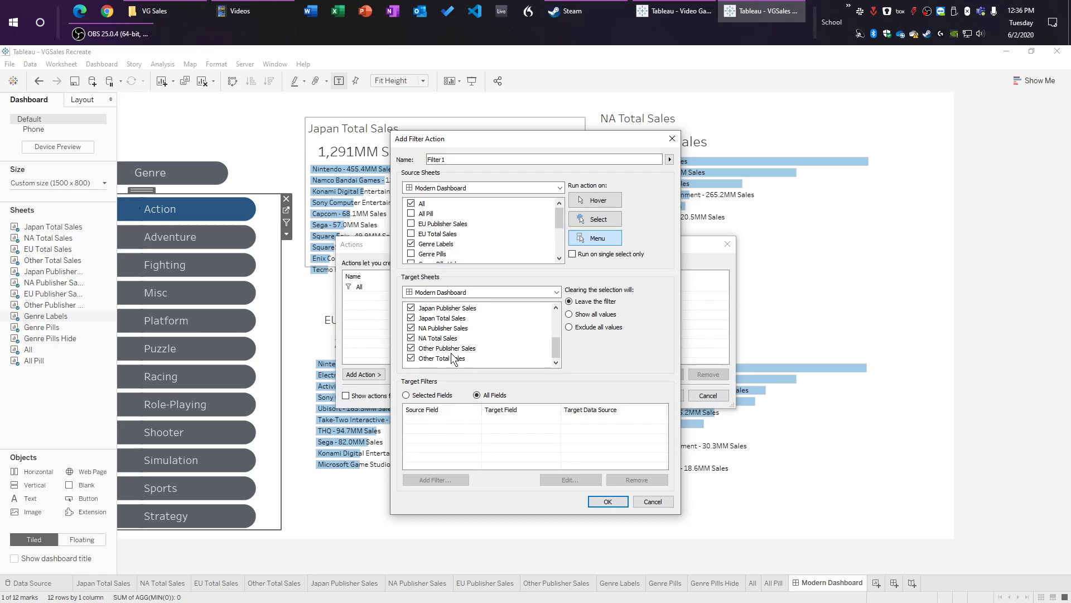
Step: Set it to run on select and show all values, name it Filter, and save
click(592, 220)
click(591, 315)
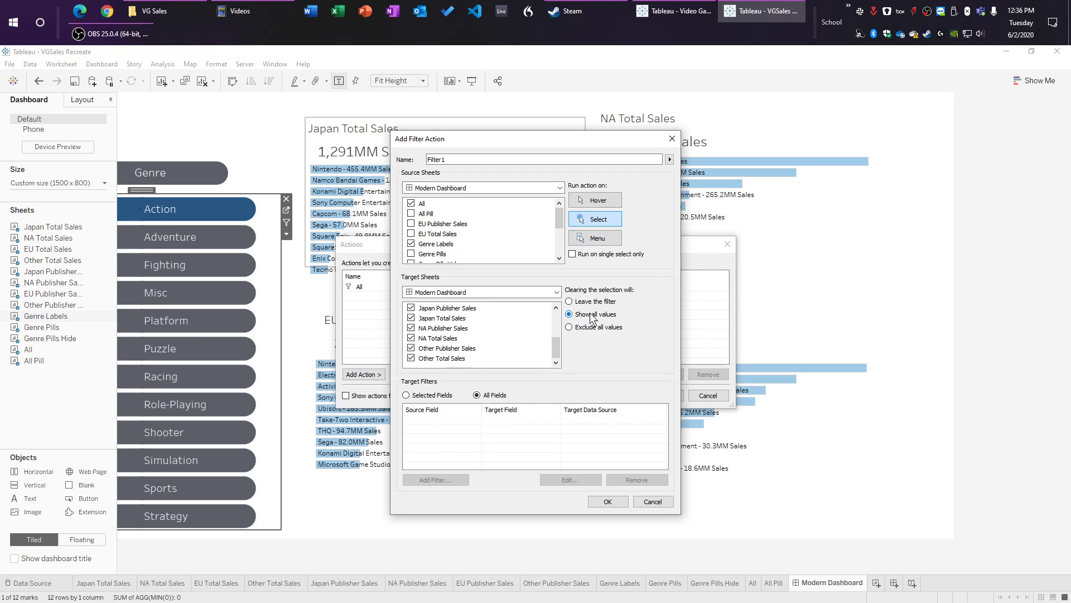
click(456, 159)
key(BackSpace)
key(BackSpace)
click(611, 501)
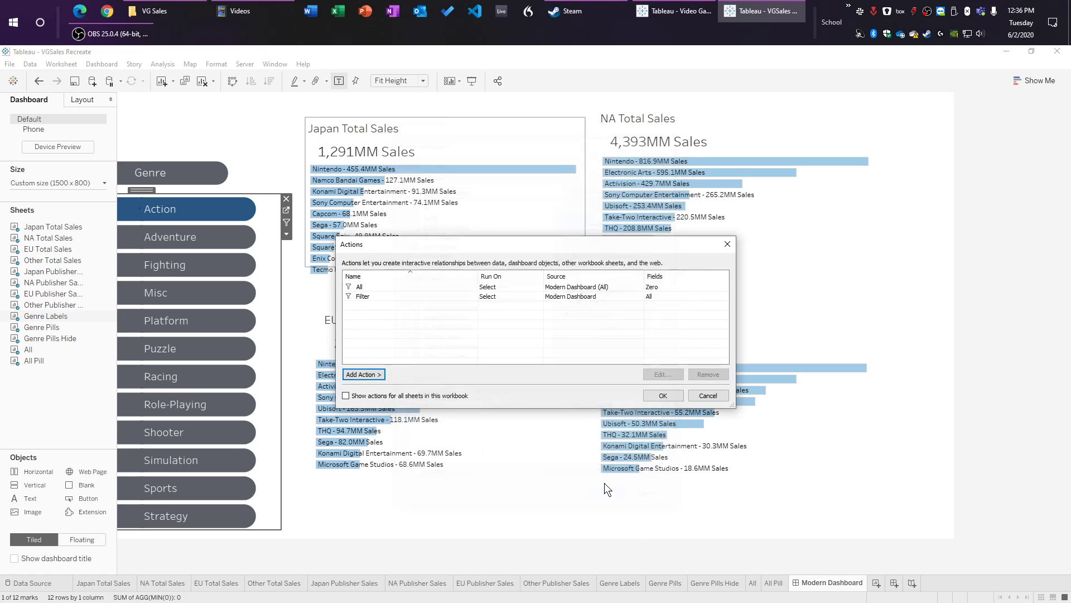
Step: Create a Change Parameter action and uncheck all its source sheets
click(353, 320)
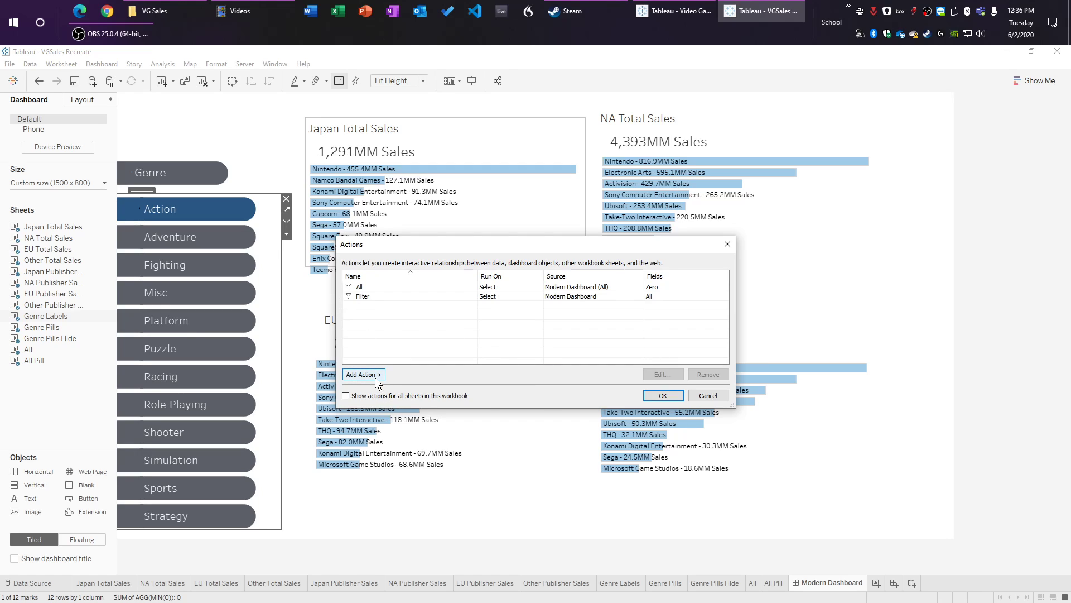
click(363, 374)
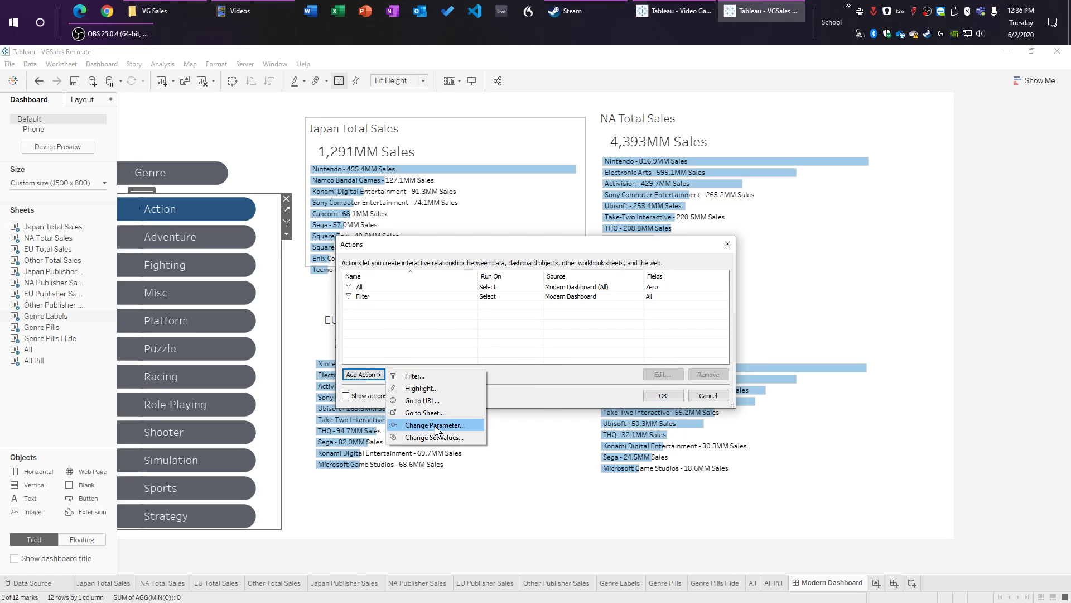
click(435, 425)
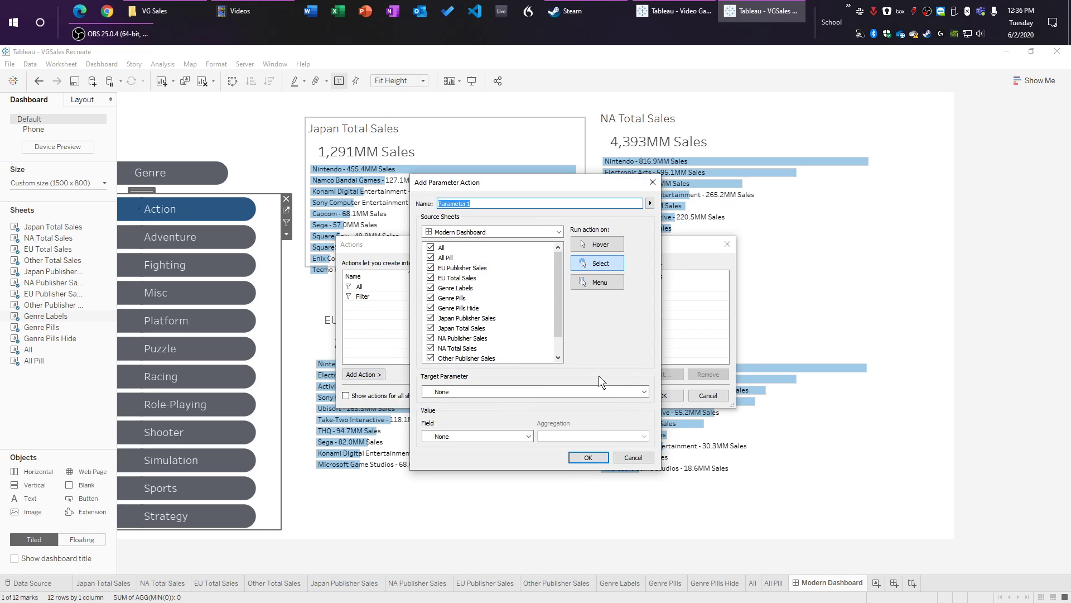
key(alt+Tab)
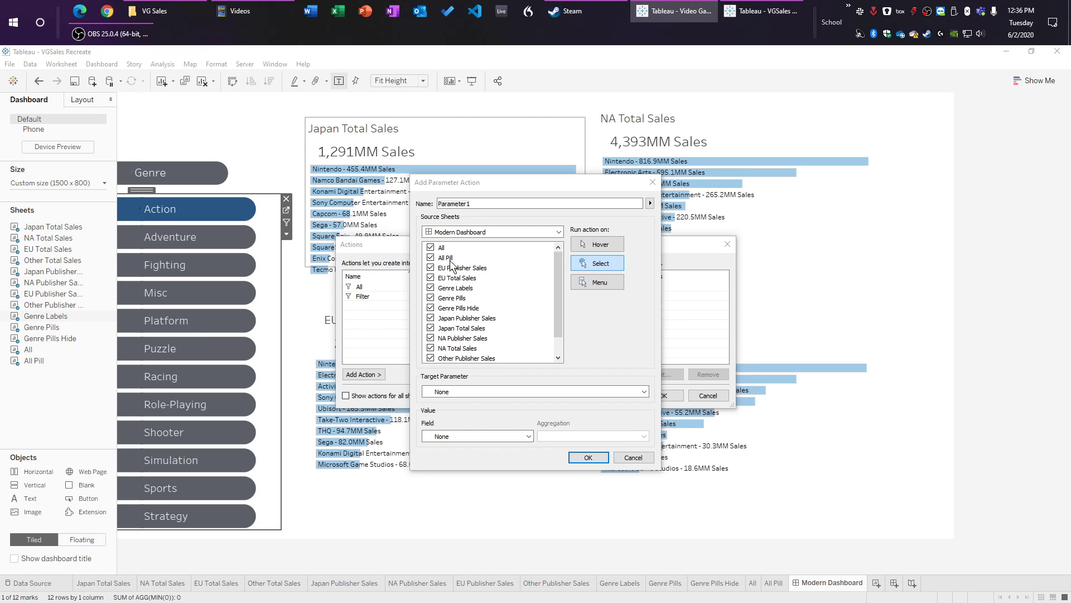
click(467, 313)
scroll(468, 313, down, 1)
click(468, 338)
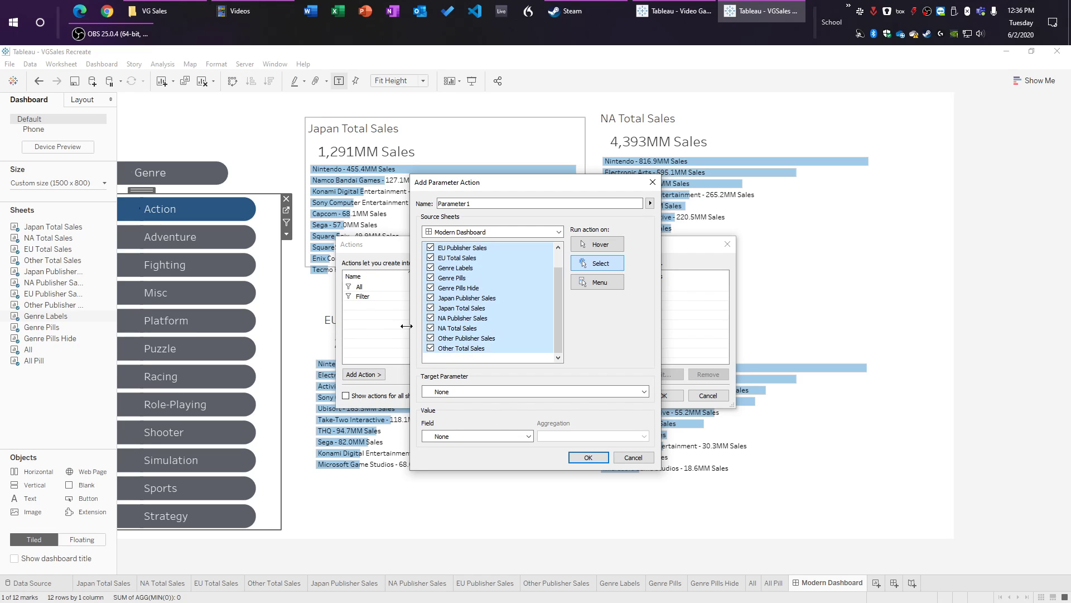
click(430, 338)
Step: Name it All, set target parameter Genre Par from the All field, and confirm
key(shift+Tab)
key(shift+Tab)
text(All)
click(547, 391)
click(458, 411)
click(450, 439)
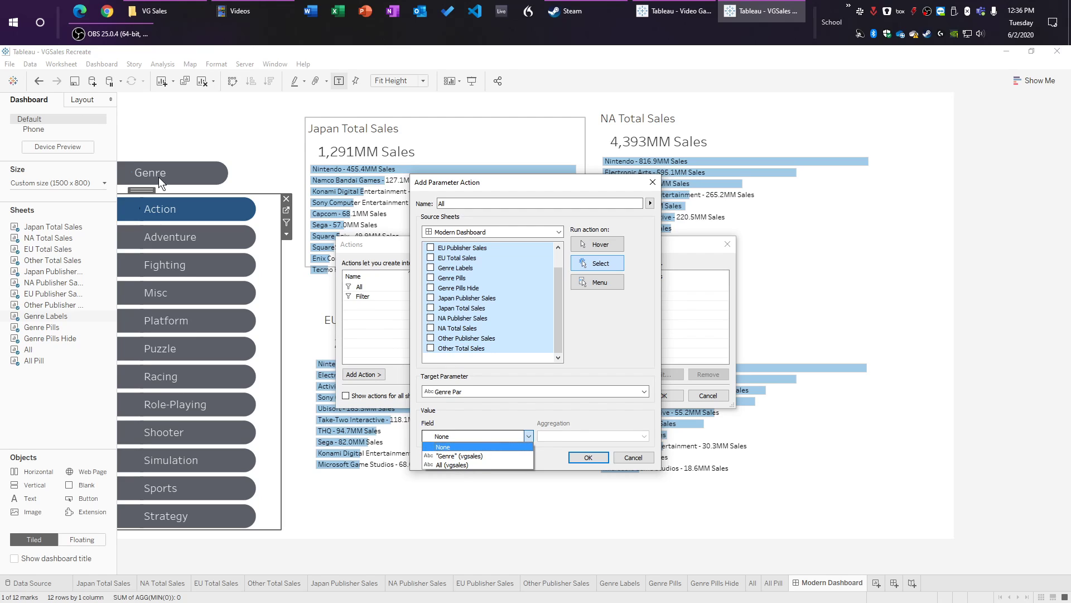
click(464, 464)
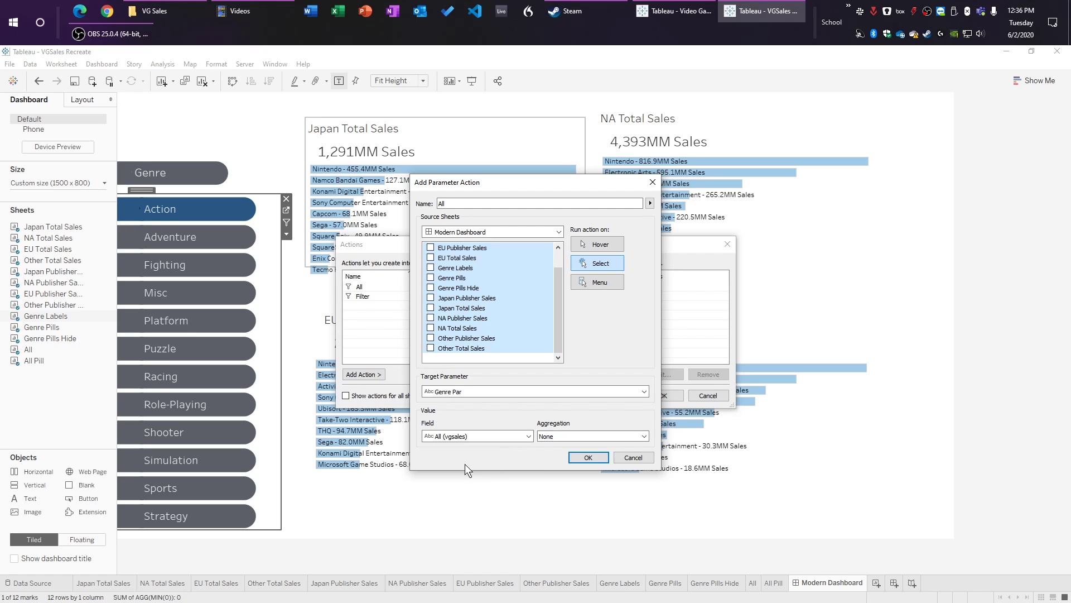
click(589, 457)
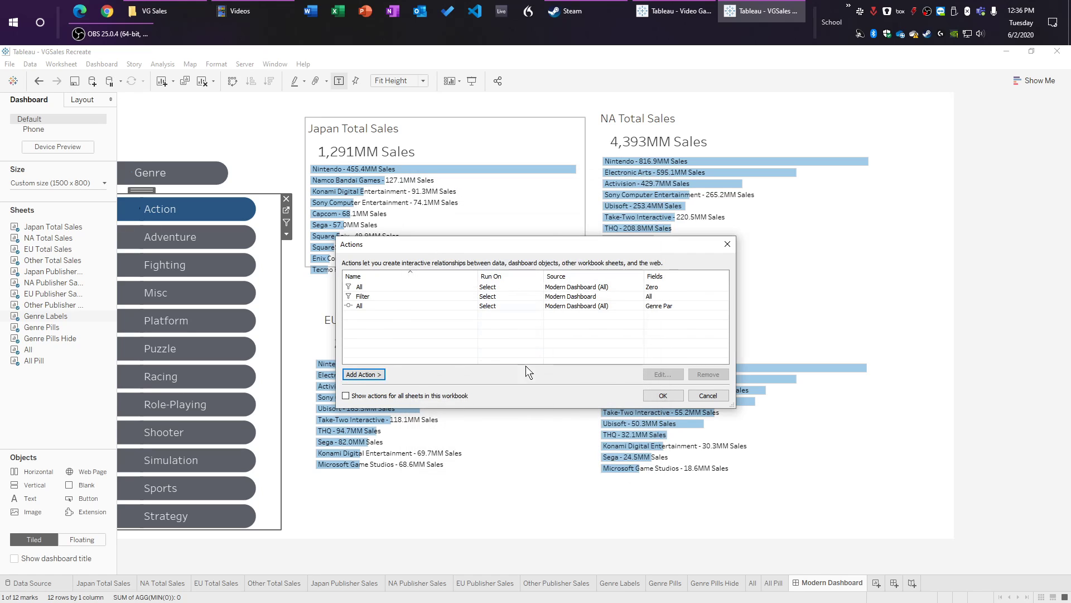
click(370, 287)
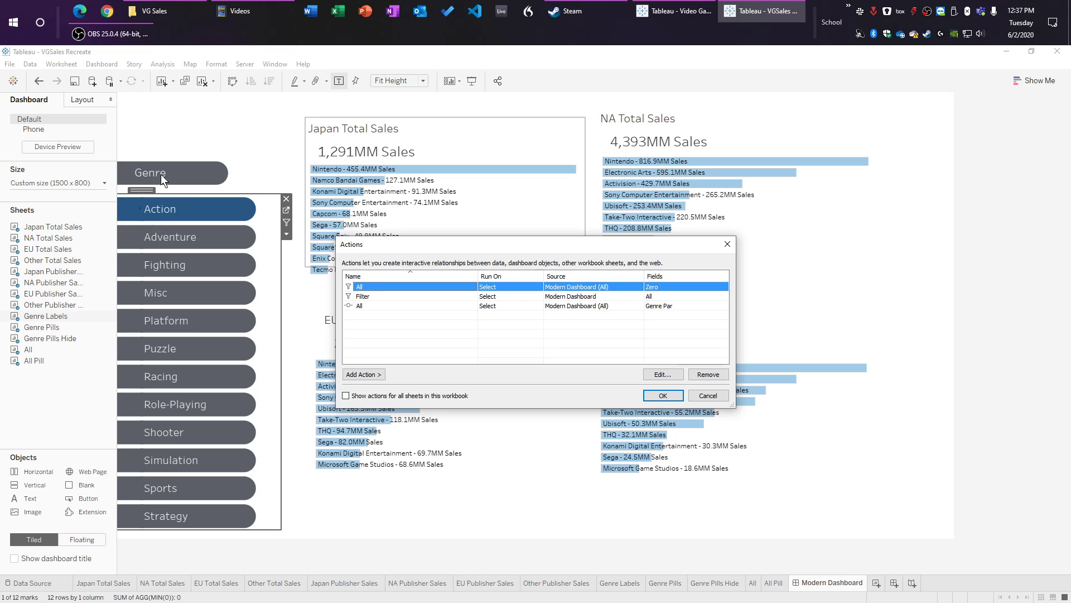
Step: Add a Change Parameter action whose only source sheet is Genre Labels
click(370, 306)
click(356, 330)
click(363, 374)
click(425, 426)
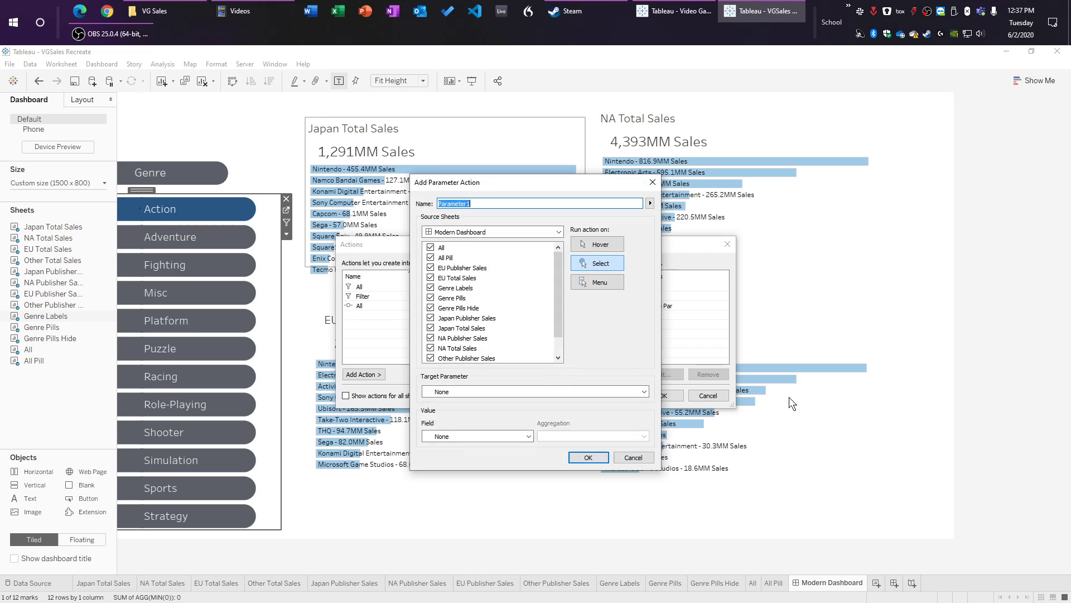
key(alt+Tab)
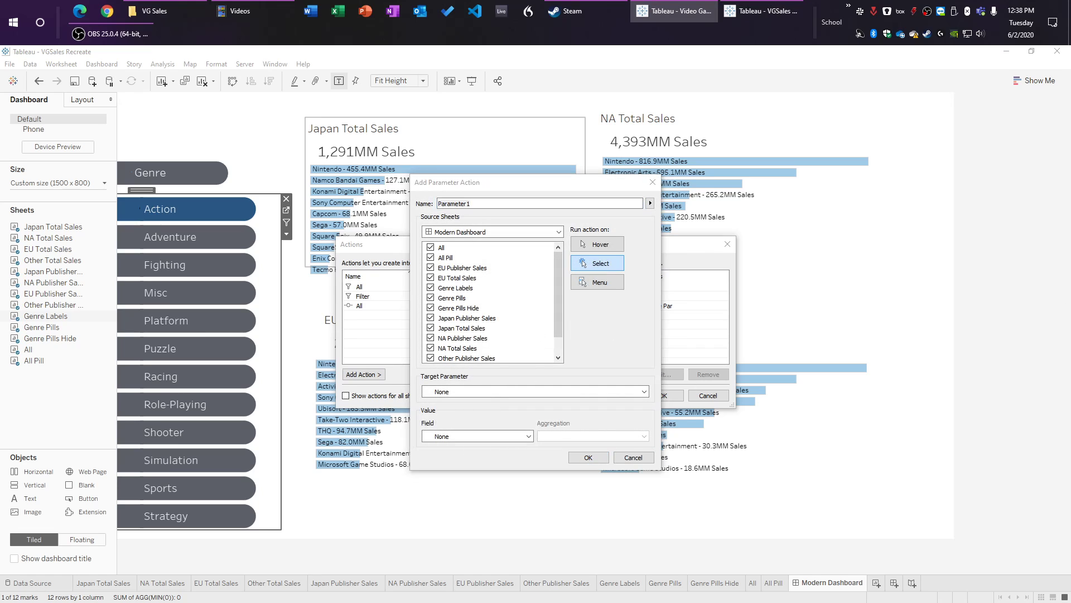
click(439, 248)
shift+click(467, 279)
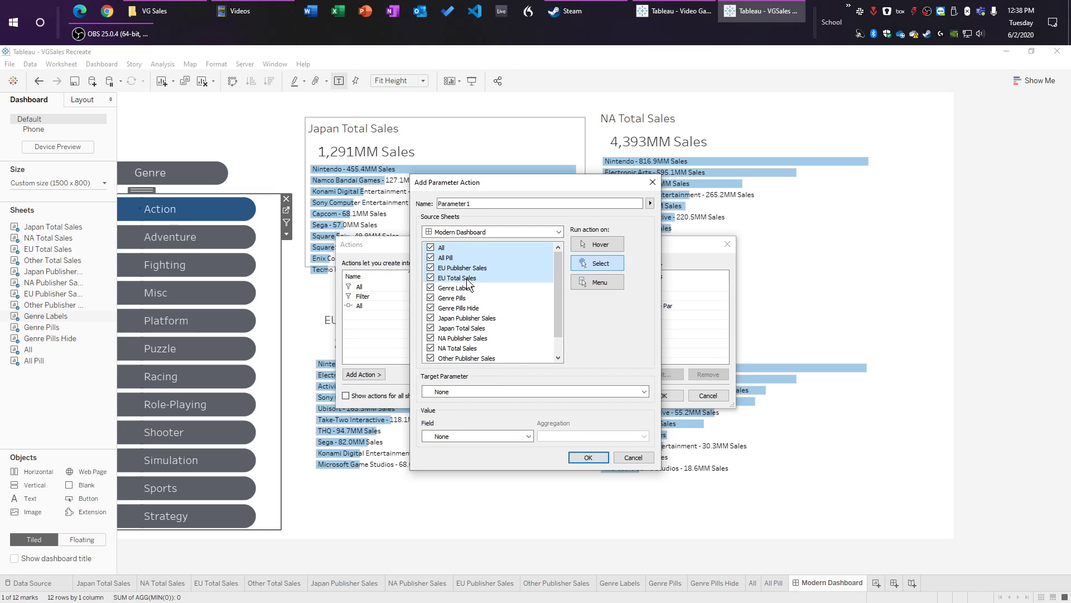
drag(466, 305, 471, 318)
scroll(472, 318, down, 1)
shift+click(473, 348)
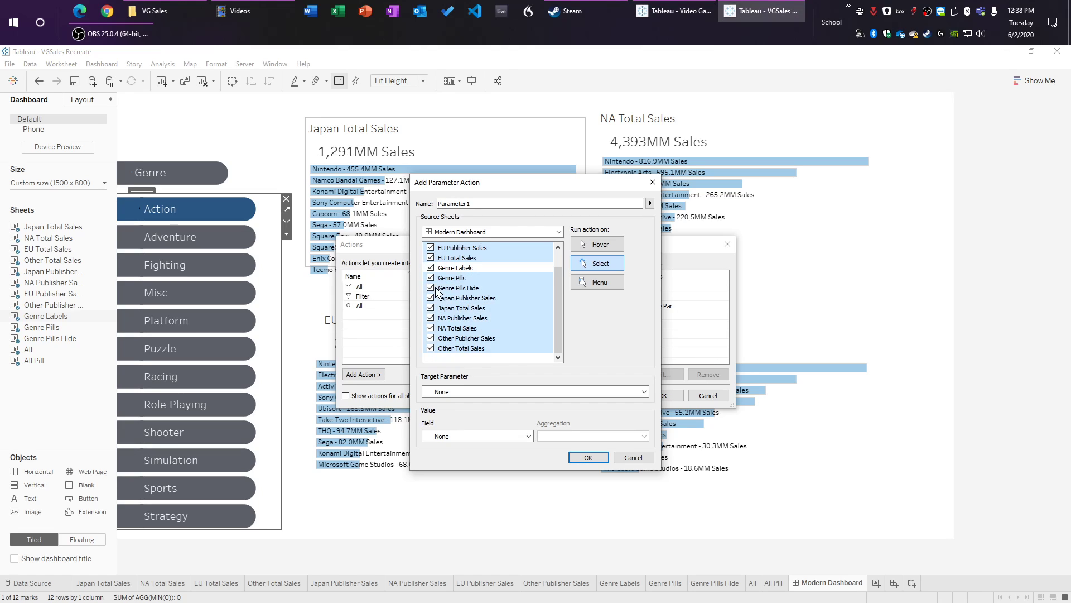
scroll(471, 298, up, 1)
click(468, 288)
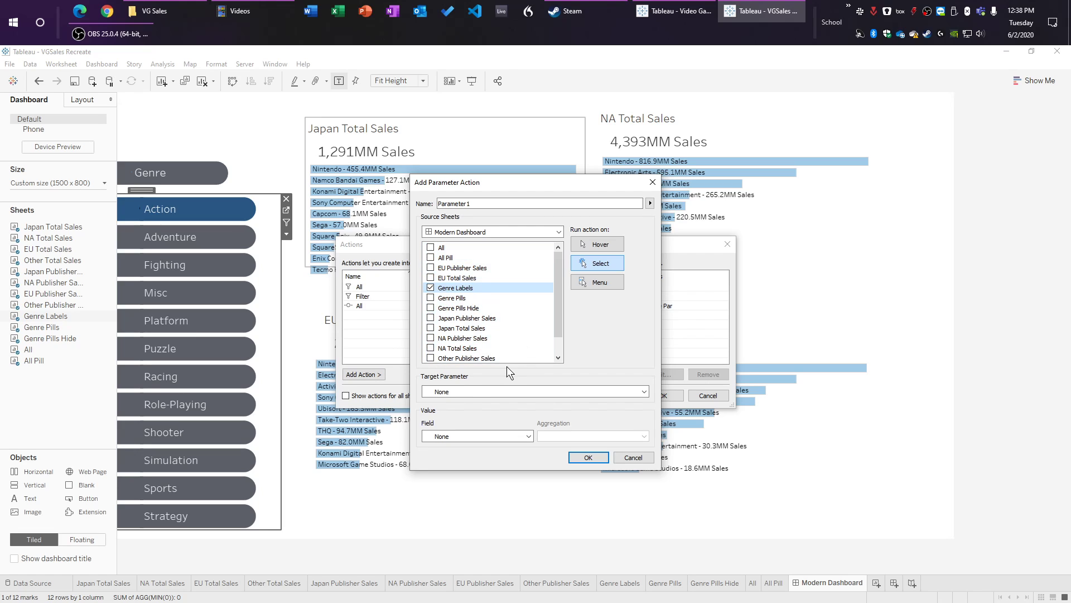
Step: Set target parameter Genre Par from the Genre field and confirm the action
click(460, 391)
click(463, 412)
click(473, 437)
click(471, 455)
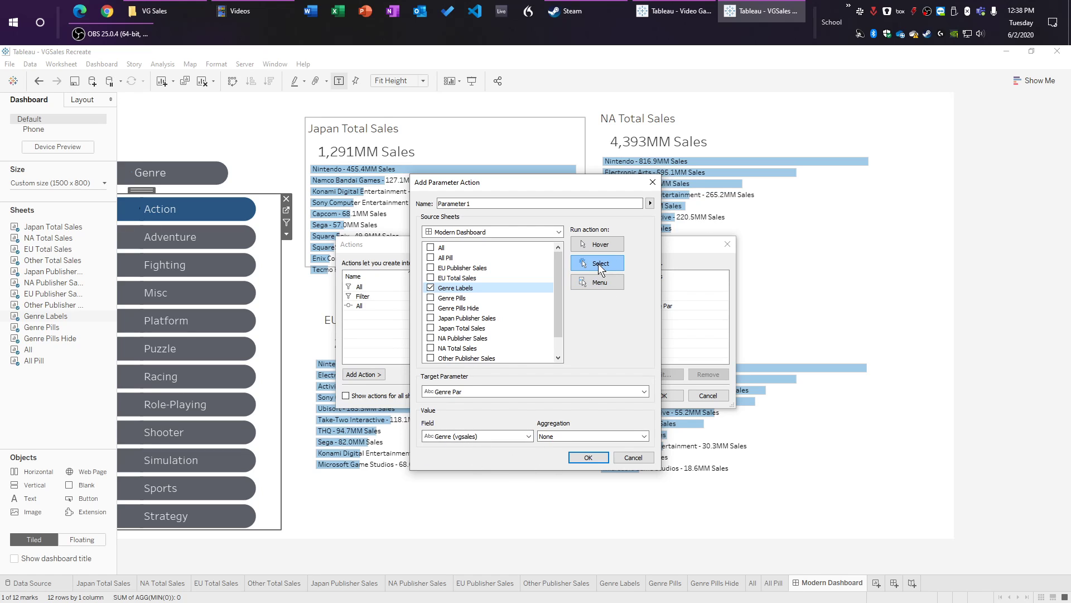
click(588, 456)
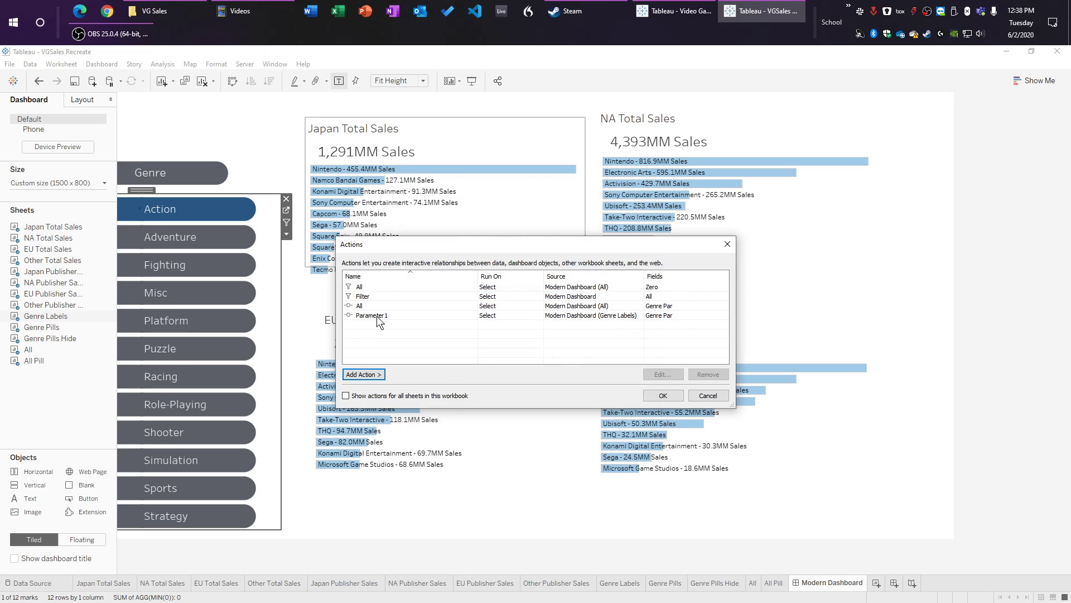
double_click(376, 316)
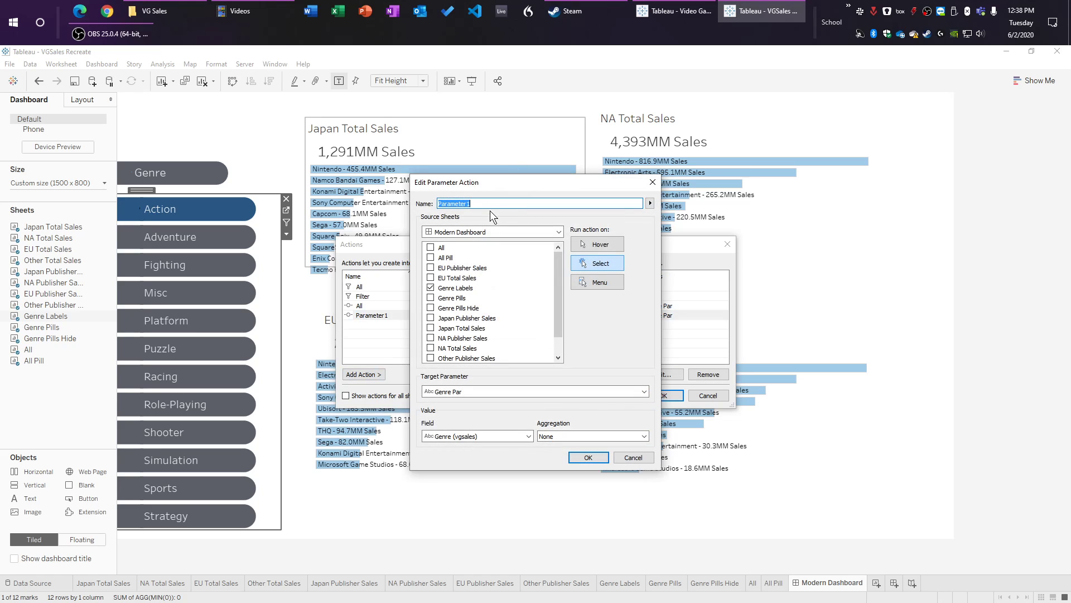
Step: Name that action Genre, then add a Change Parameter action sourced only from Genre Pills Hide
text(Genre)
click(588, 457)
click(364, 375)
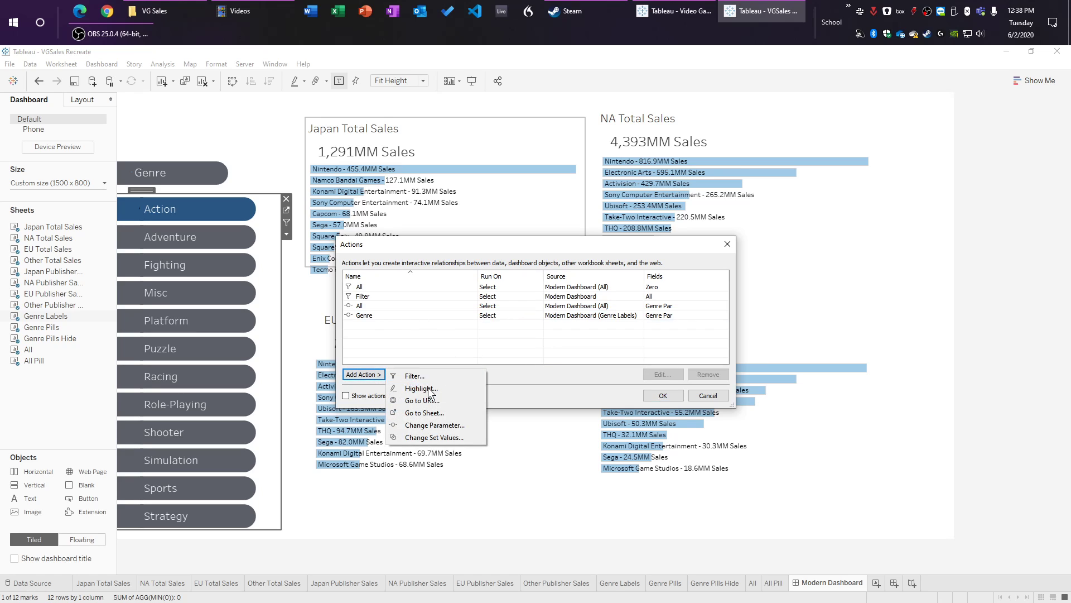
click(450, 427)
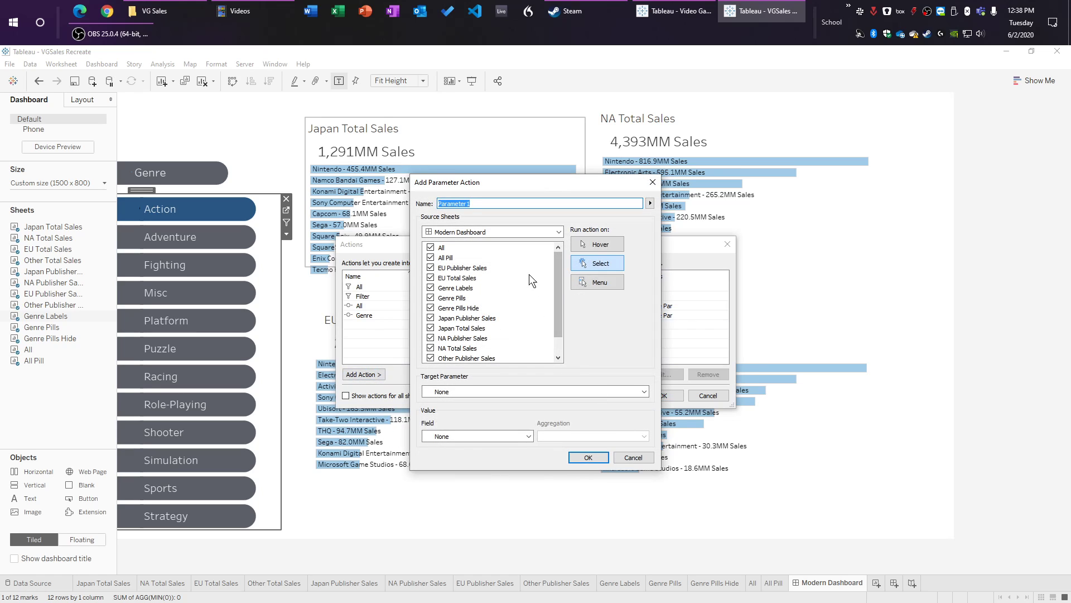
key(alt+Tab)
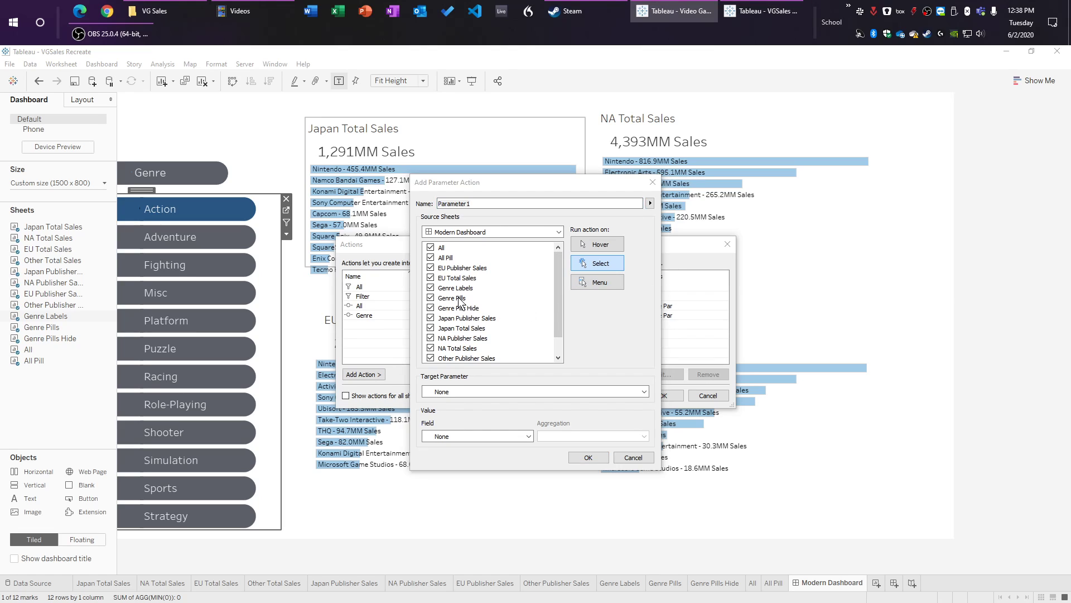
click(443, 252)
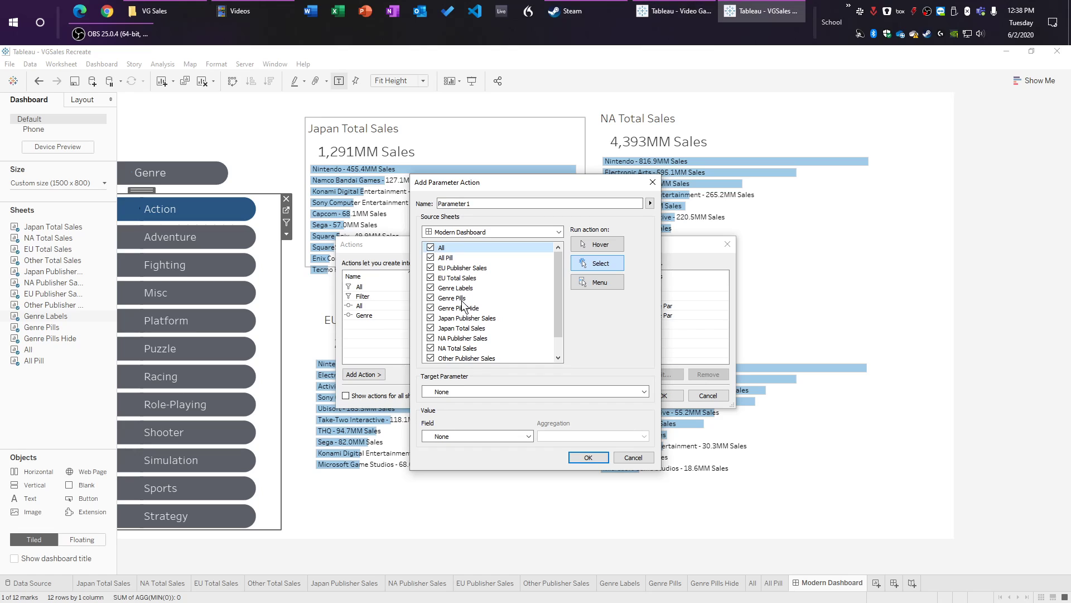
shift+click(431, 299)
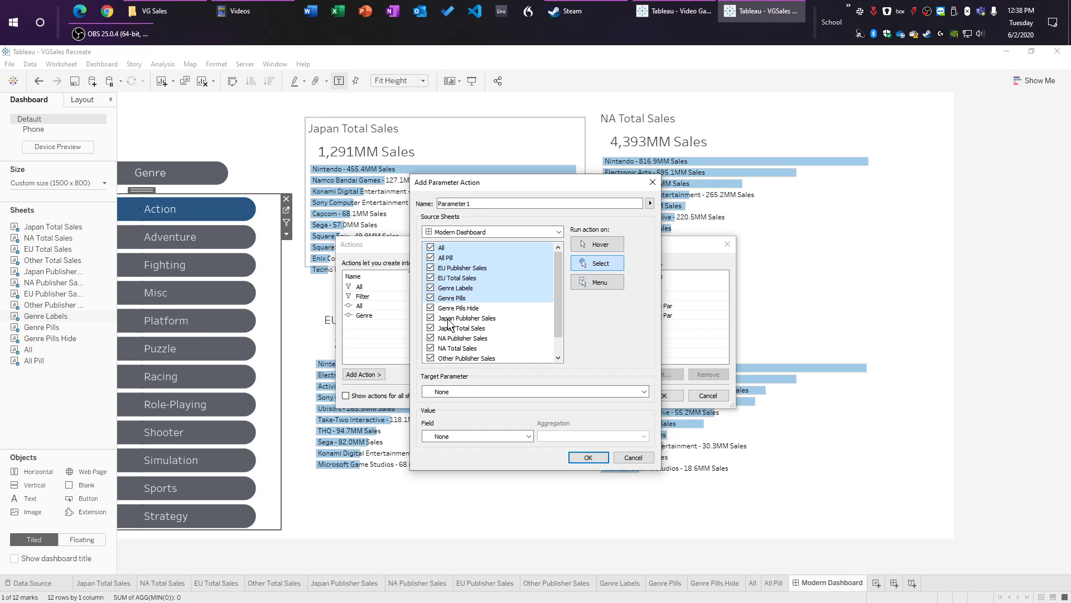
ctrl+click(447, 318)
scroll(454, 335, down, 1)
ctrl+shift+click(445, 348)
click(431, 348)
Step: Set target parameter Genre Par from the Genre field, confirm, and rename it Pills Hide
click(435, 394)
click(471, 410)
click(470, 436)
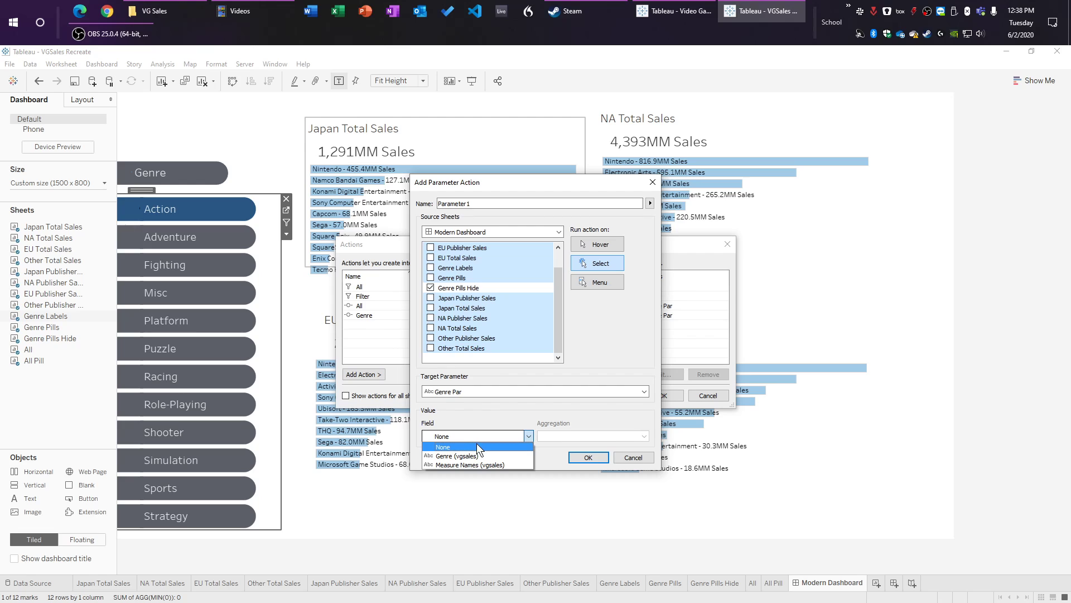
click(480, 454)
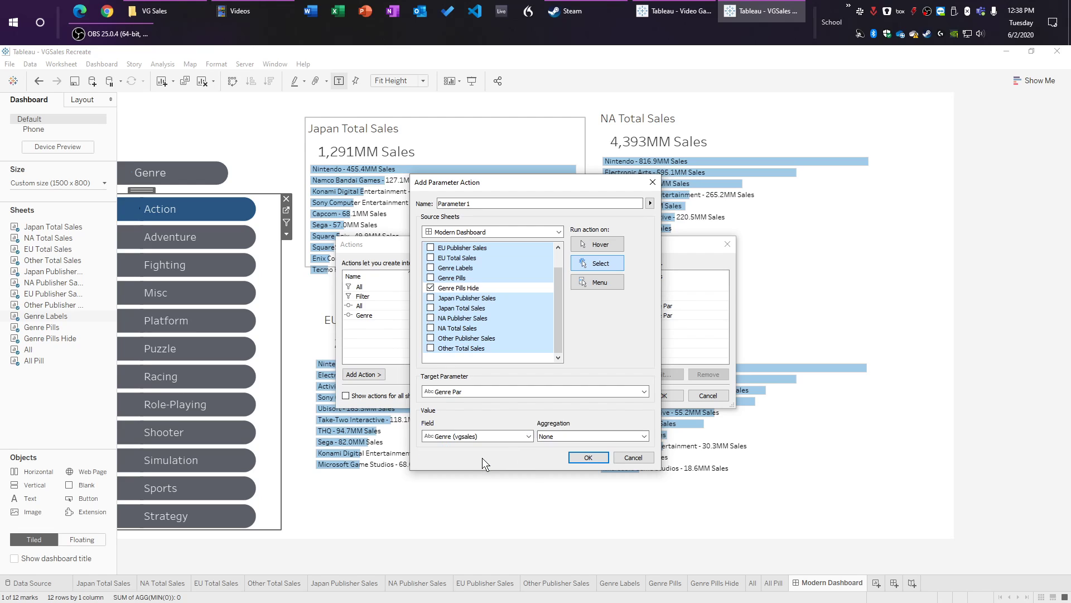
click(589, 458)
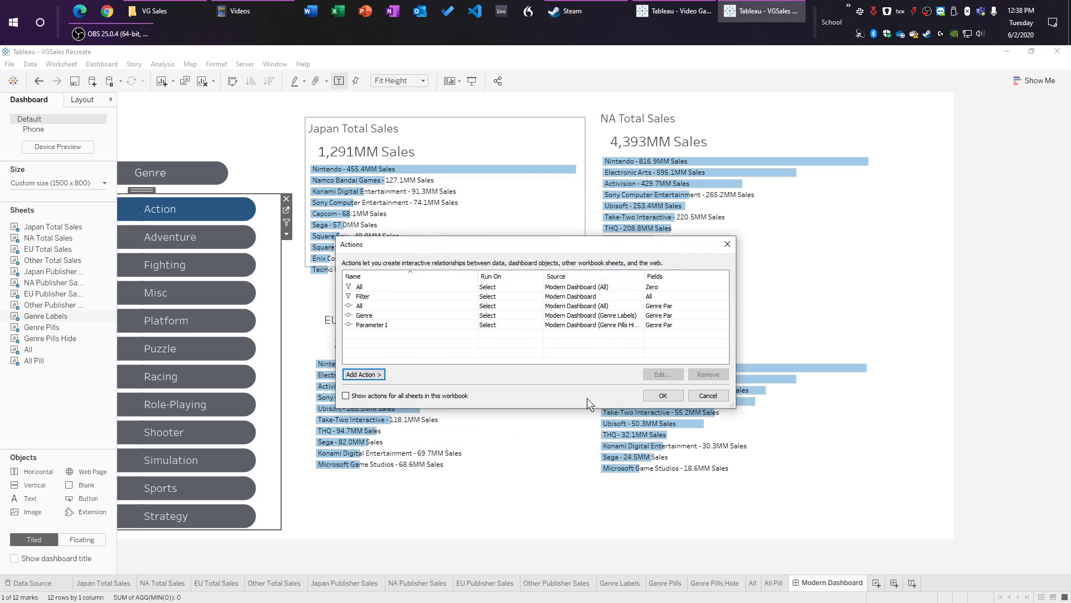
double_click(386, 327)
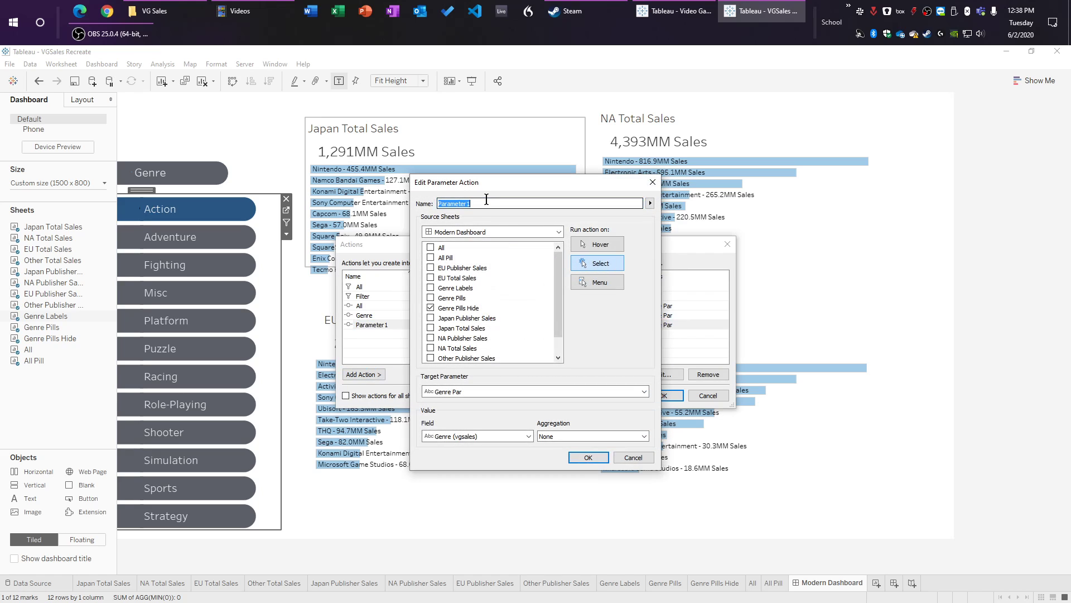
text(Pills Hide)
key(Return)
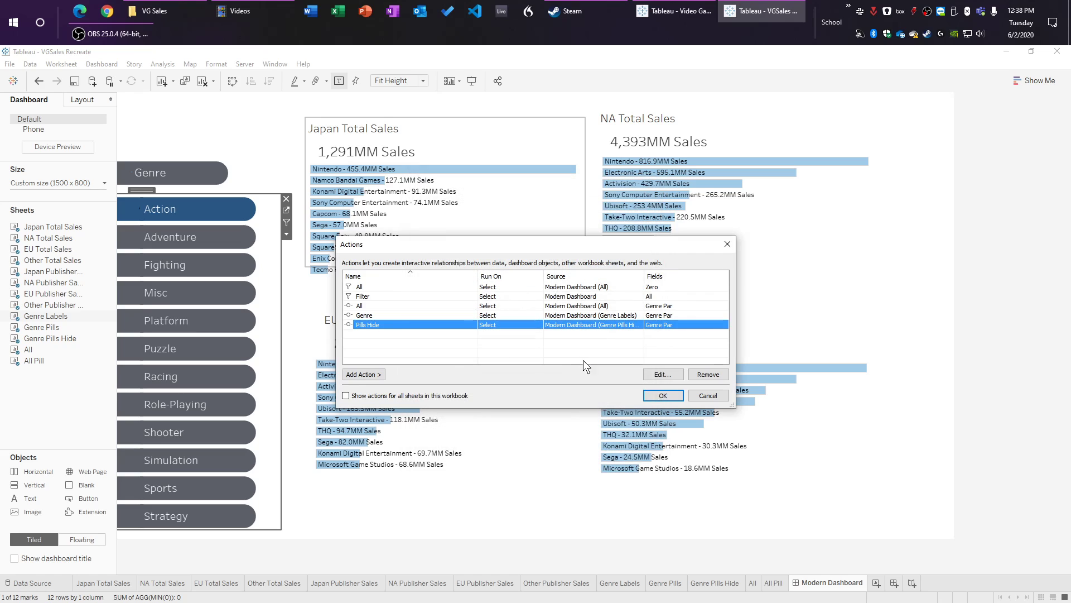
Step: Filter the charts to Adventure, then Fighting (Japan 87.35MM, NA 223.6MM), then select the Genre pill
click(663, 395)
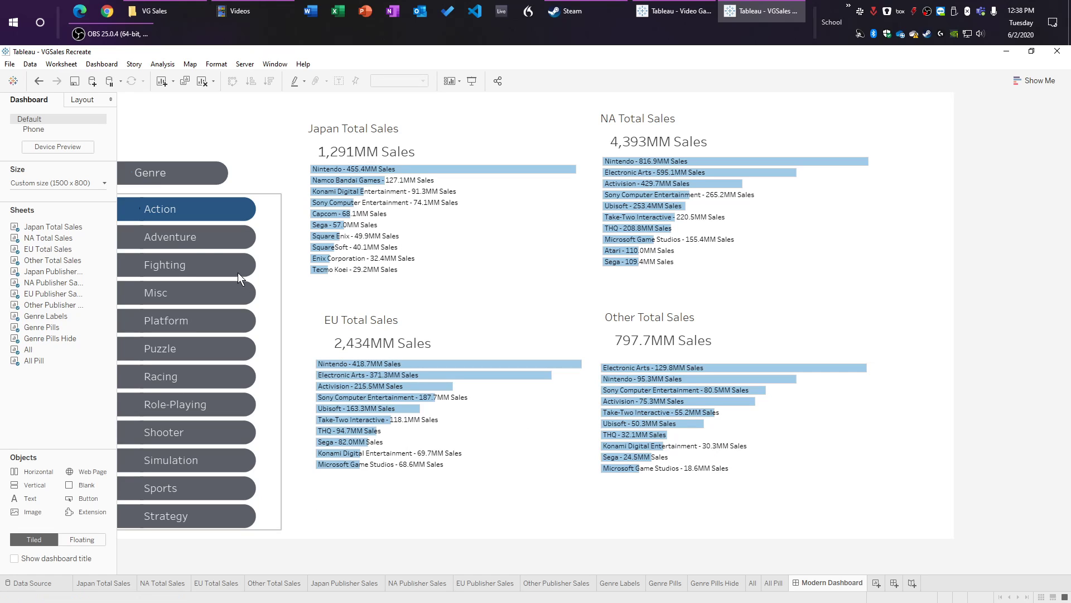
click(183, 241)
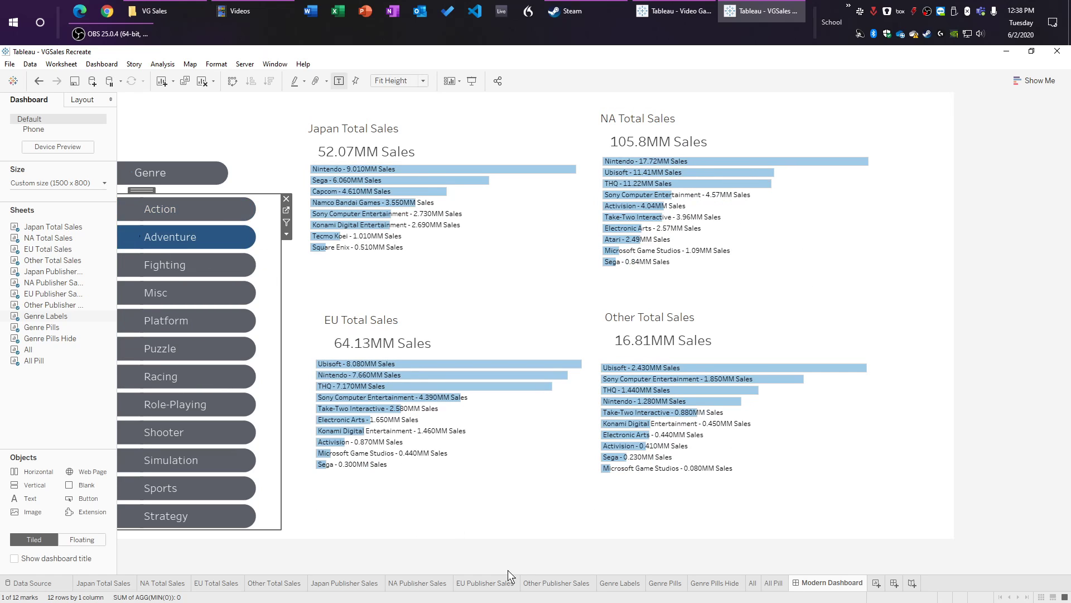
click(221, 260)
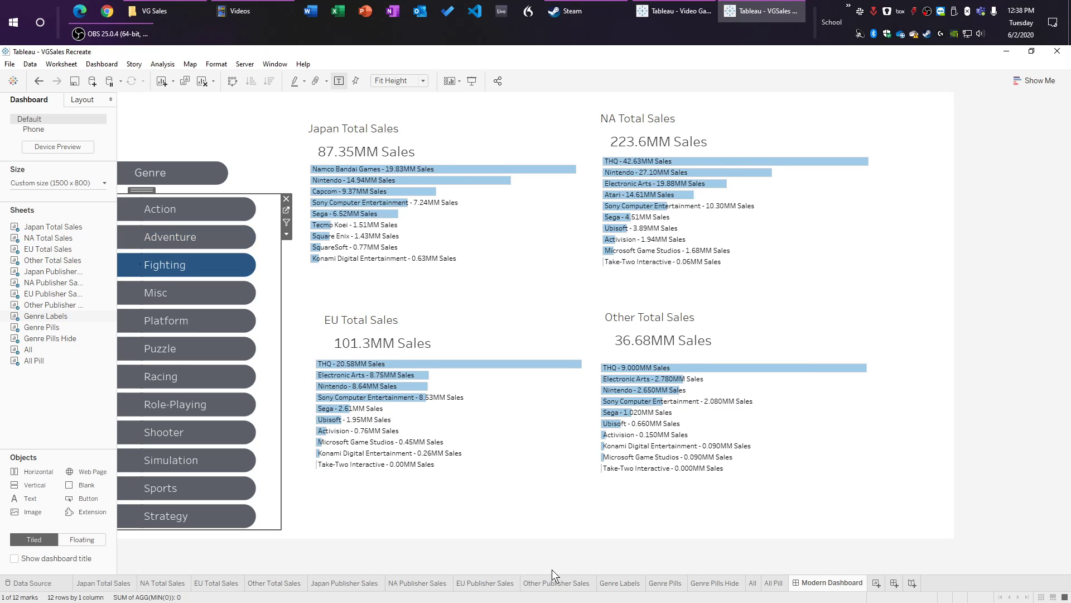
click(159, 178)
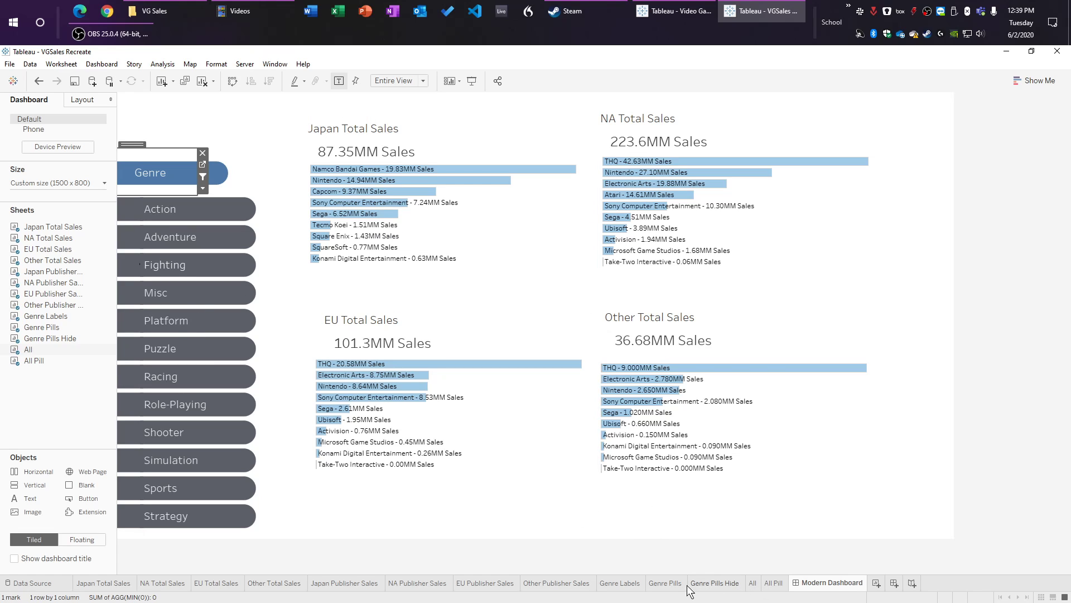
Step: Add the Zero field to Detail on the Genre Labels sheet's Marks card
click(752, 583)
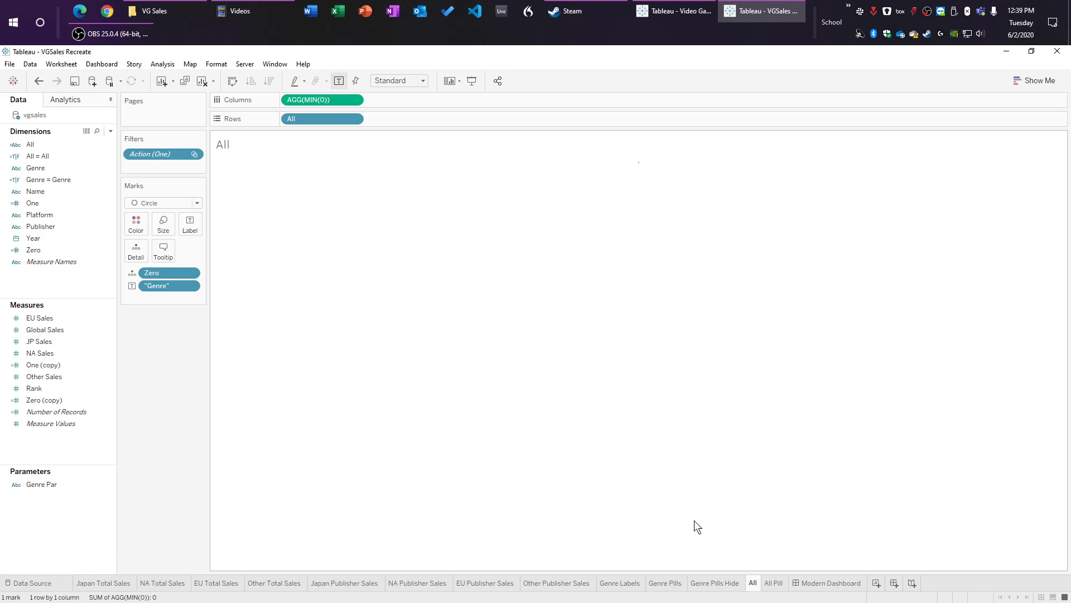
click(620, 583)
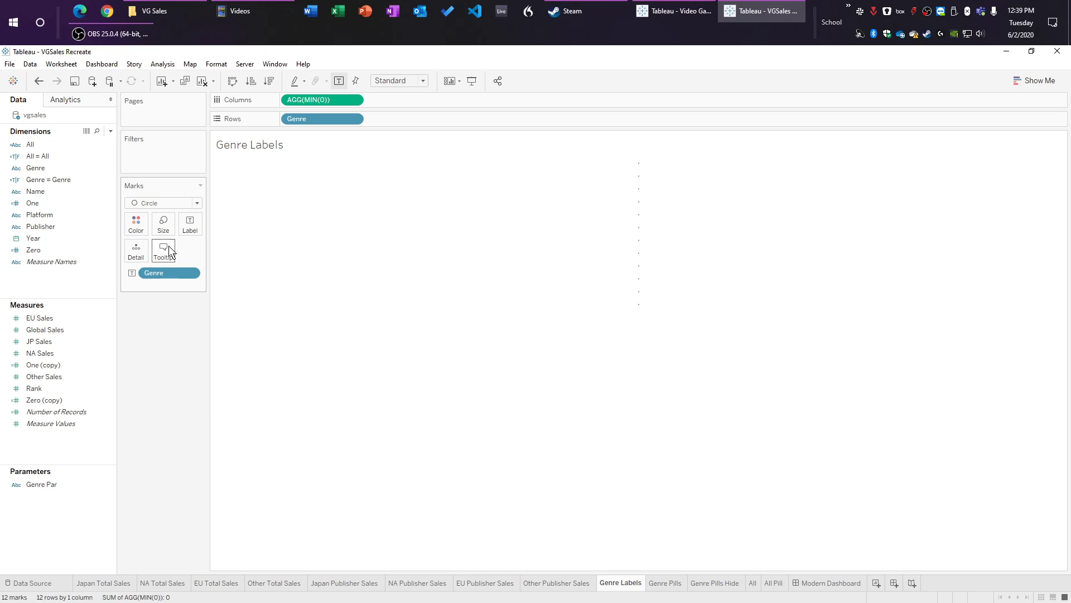
key(alt+Tab)
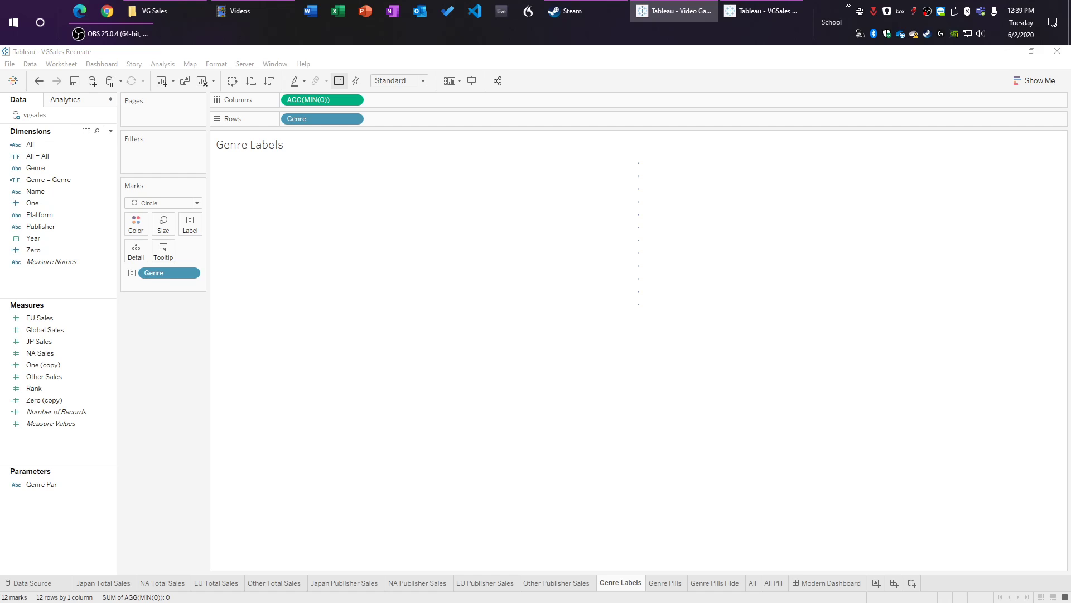
drag(46, 250, 131, 254)
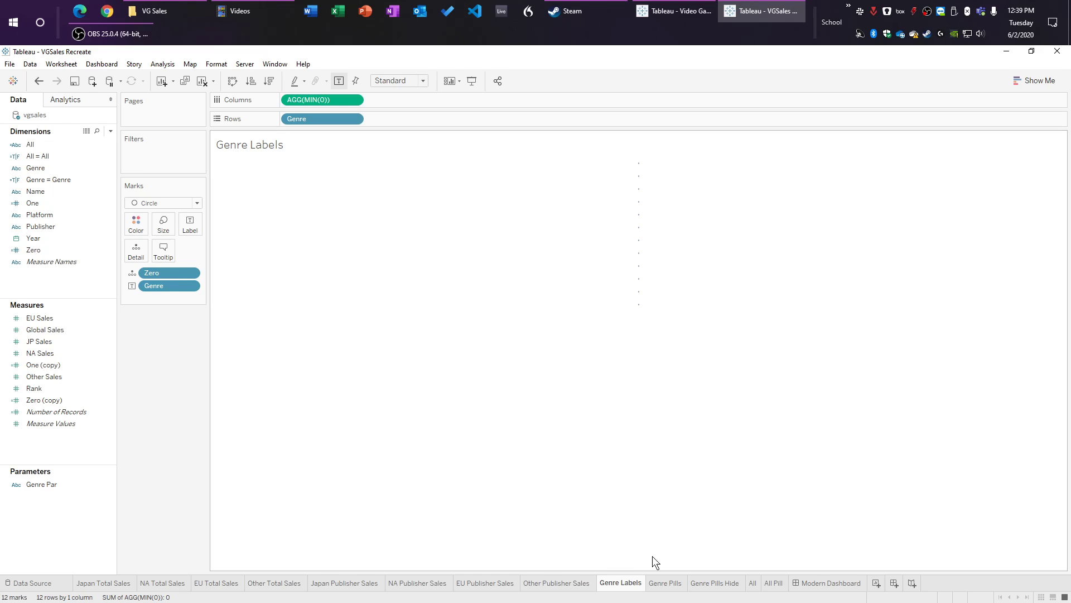
Step: Check Genre Labels again, then filter the dashboard charts to Action (Japan 160.0MM, NA 877.8MM)
click(846, 582)
click(182, 207)
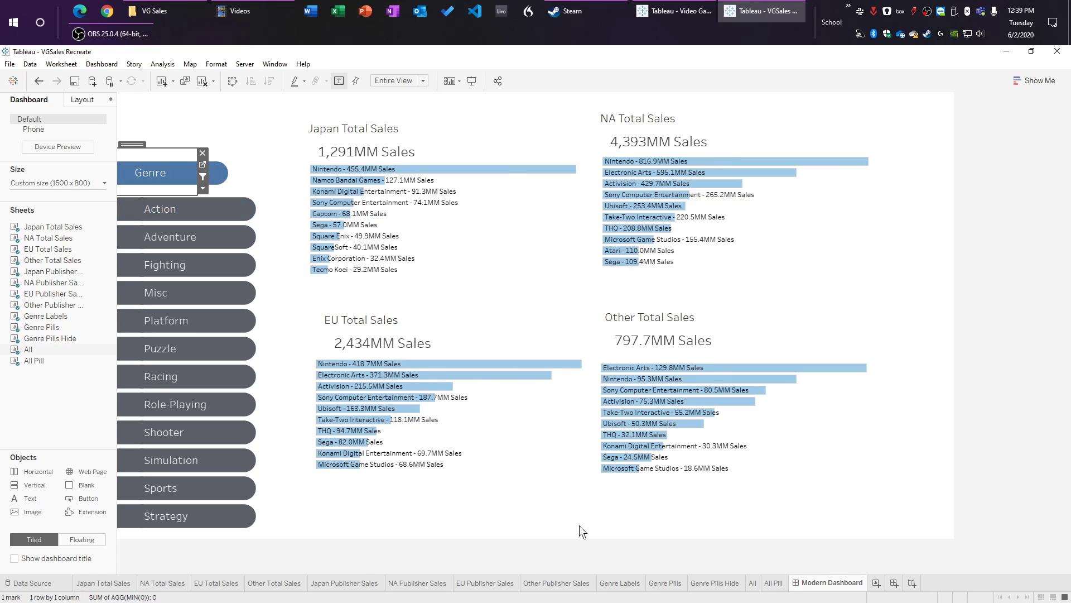
click(621, 583)
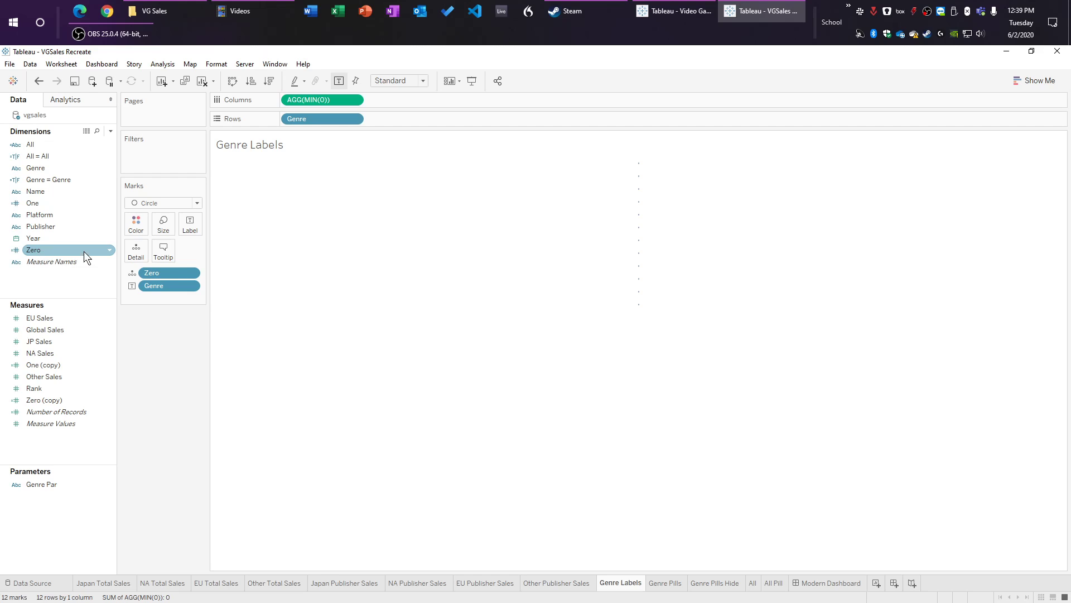
click(848, 586)
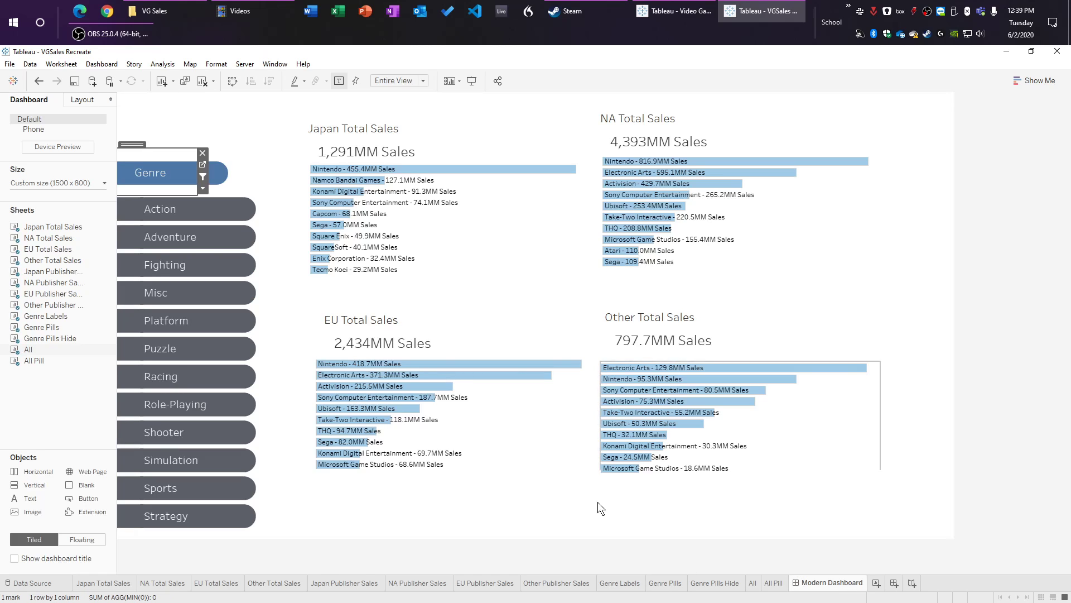
click(169, 213)
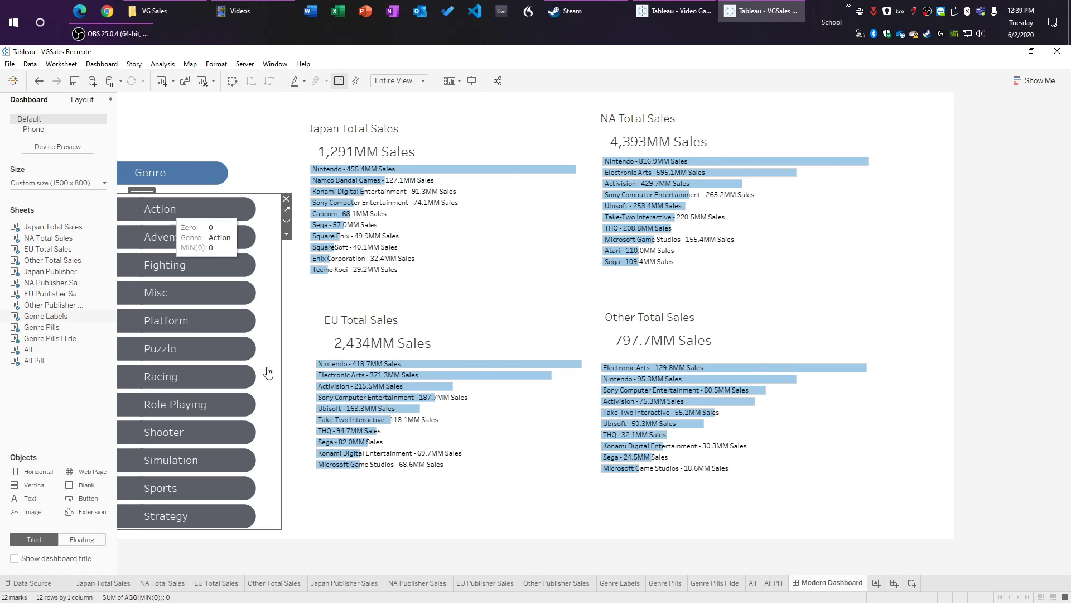
Step: Show all-genre totals and colour the All sheet's mark by the All = All field
click(166, 179)
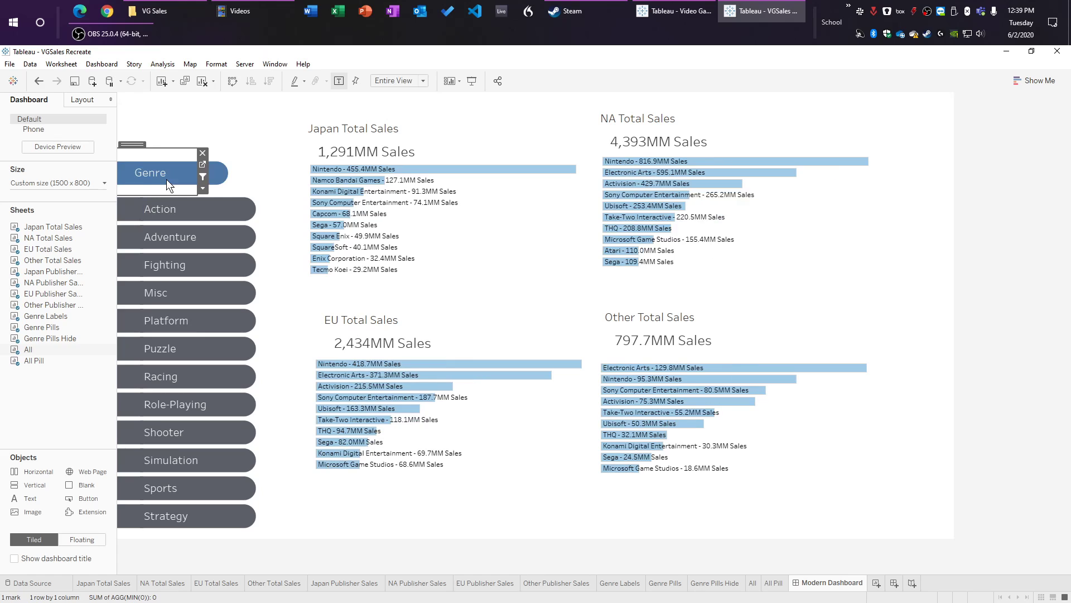
click(753, 582)
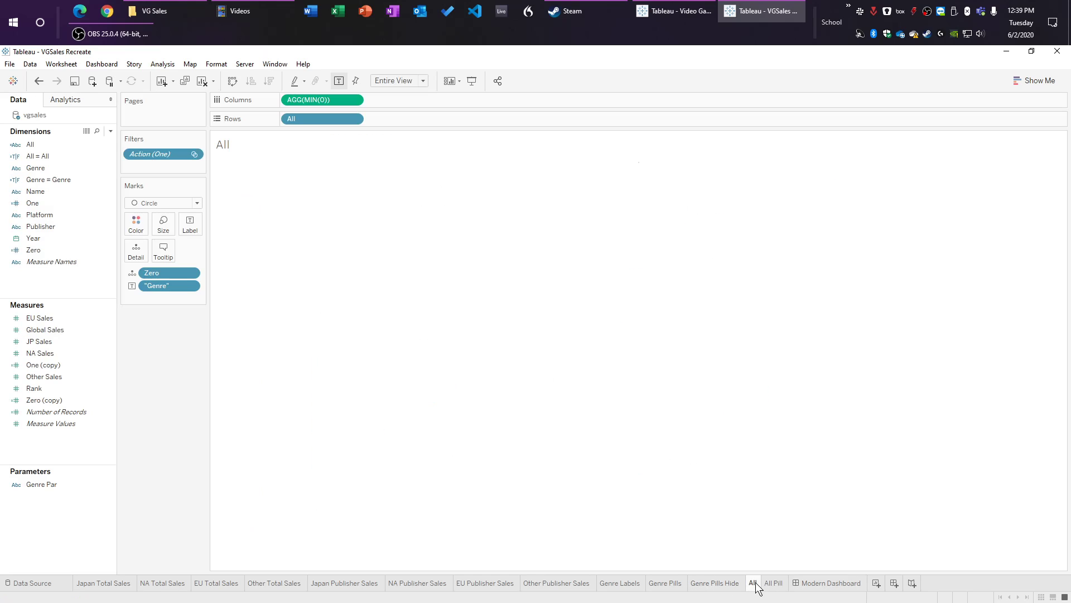
click(138, 225)
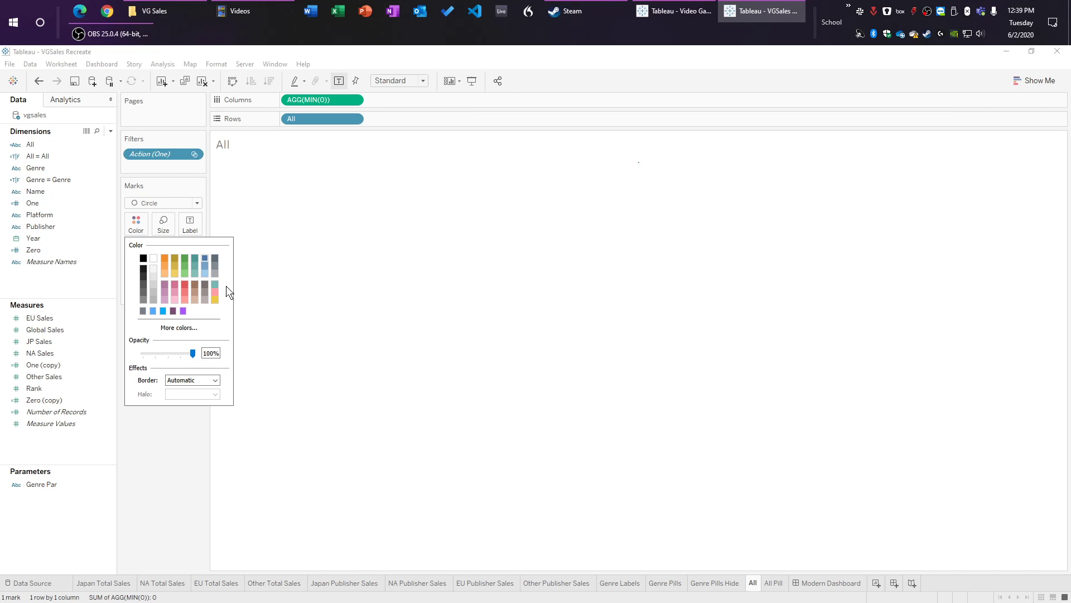
click(296, 364)
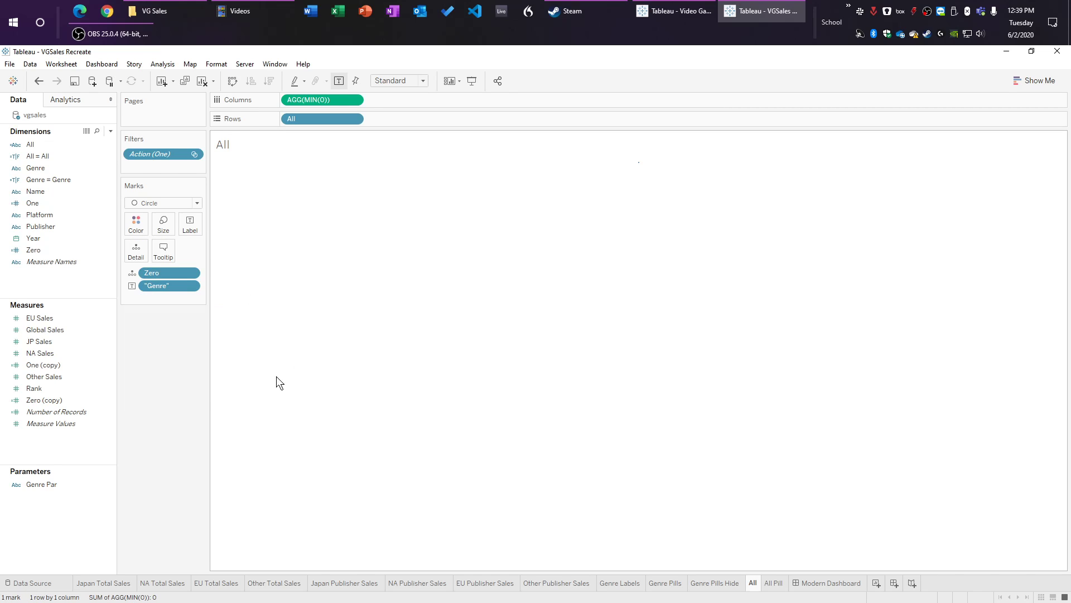
drag(56, 157, 138, 229)
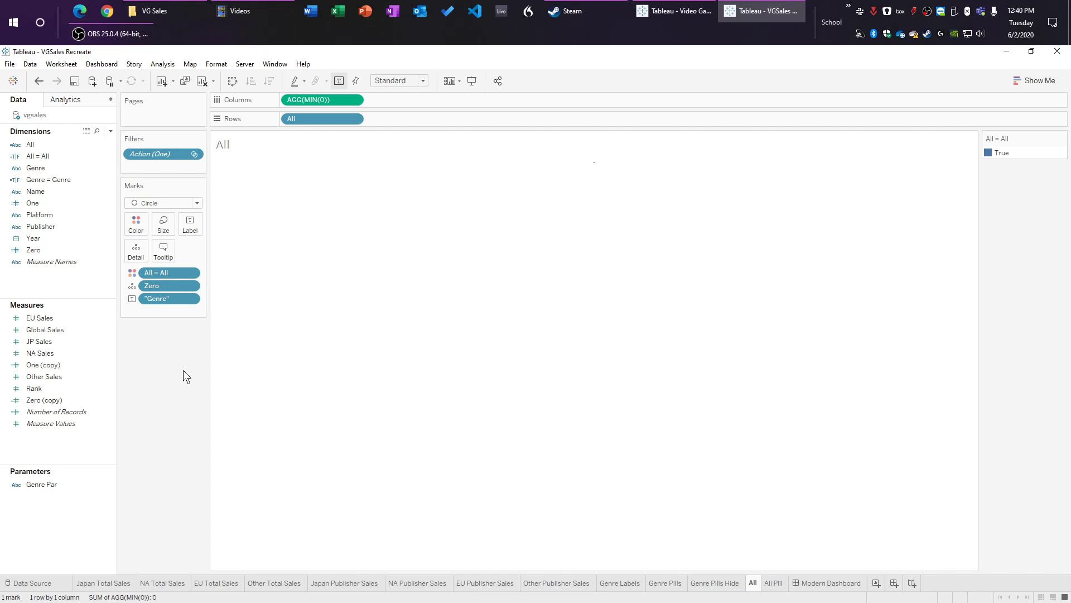
Step: Set the All Pill's True colour to the darkest swatch of the Blue palette
click(775, 583)
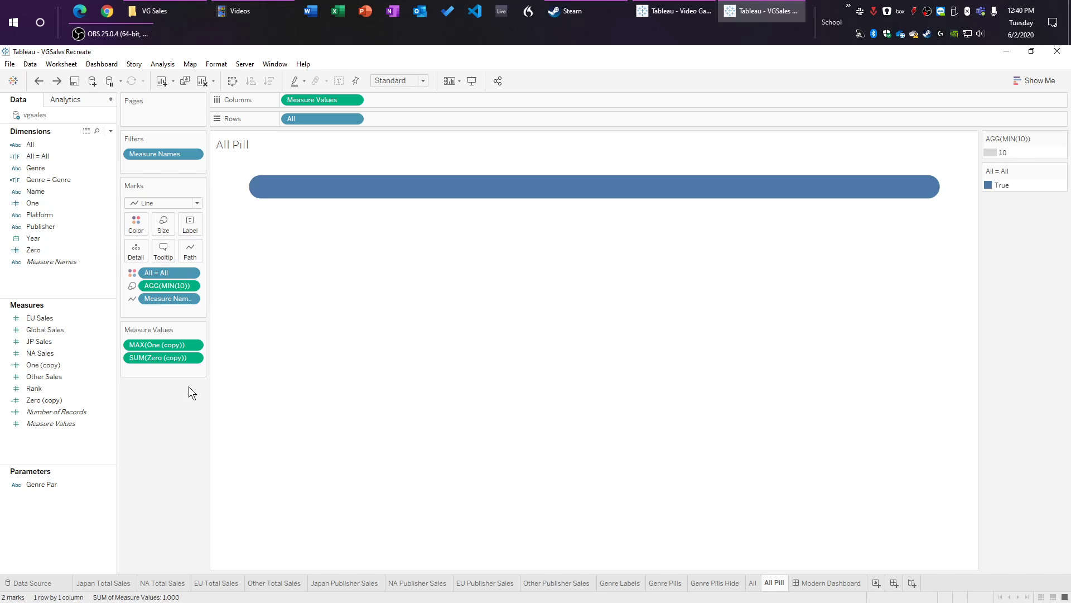
click(136, 223)
click(174, 260)
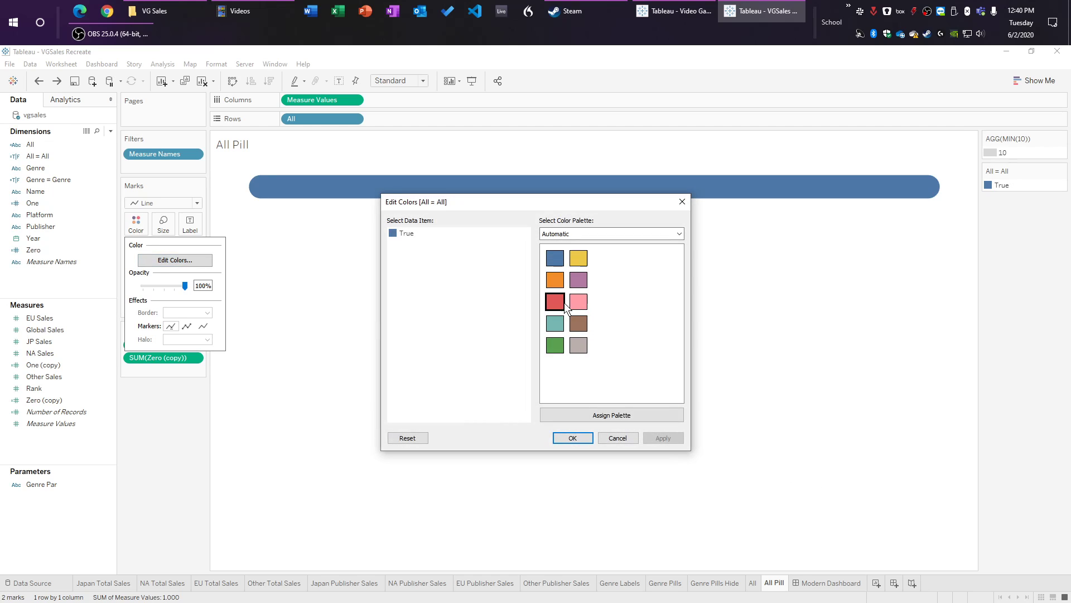
click(657, 233)
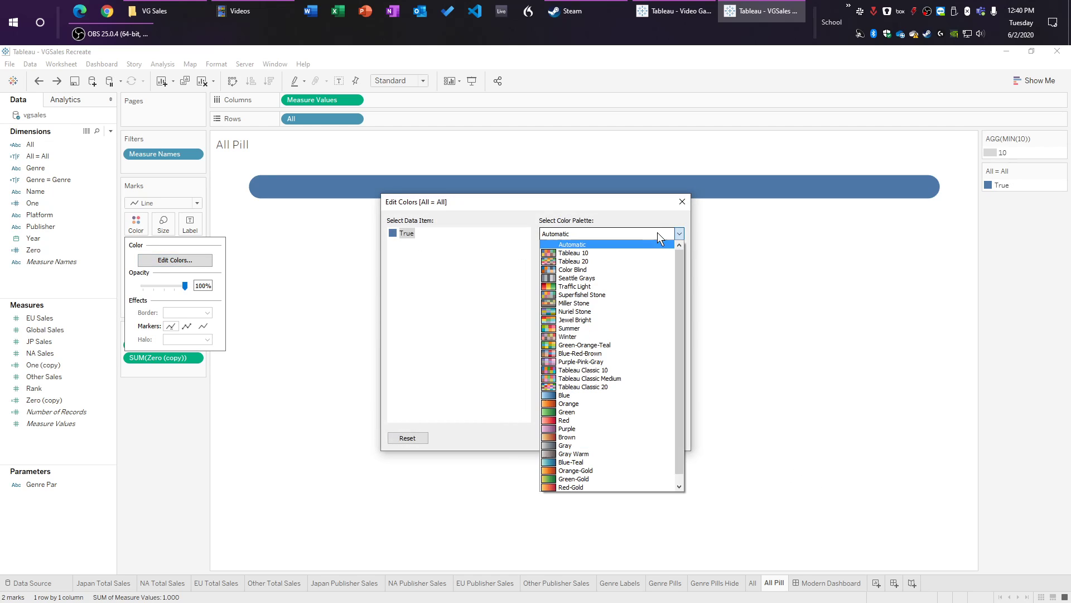
click(614, 393)
click(629, 344)
click(575, 438)
Step: Filter the dashboard to Misc games (Japan 107.8MM, NA 410.2MM, EU 216.0MM) and deselect the zone
click(835, 582)
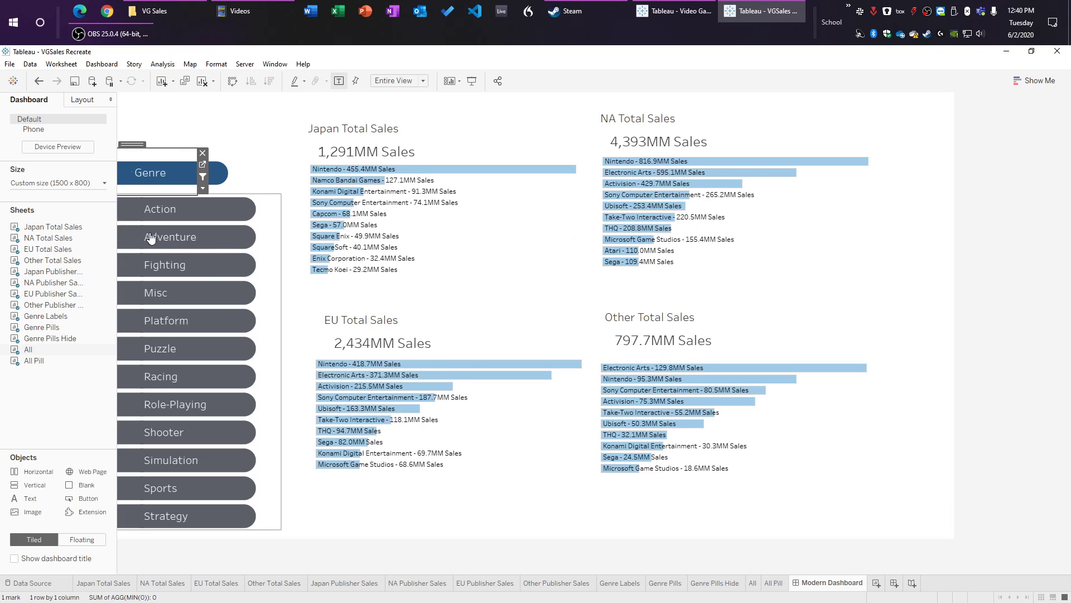
click(167, 237)
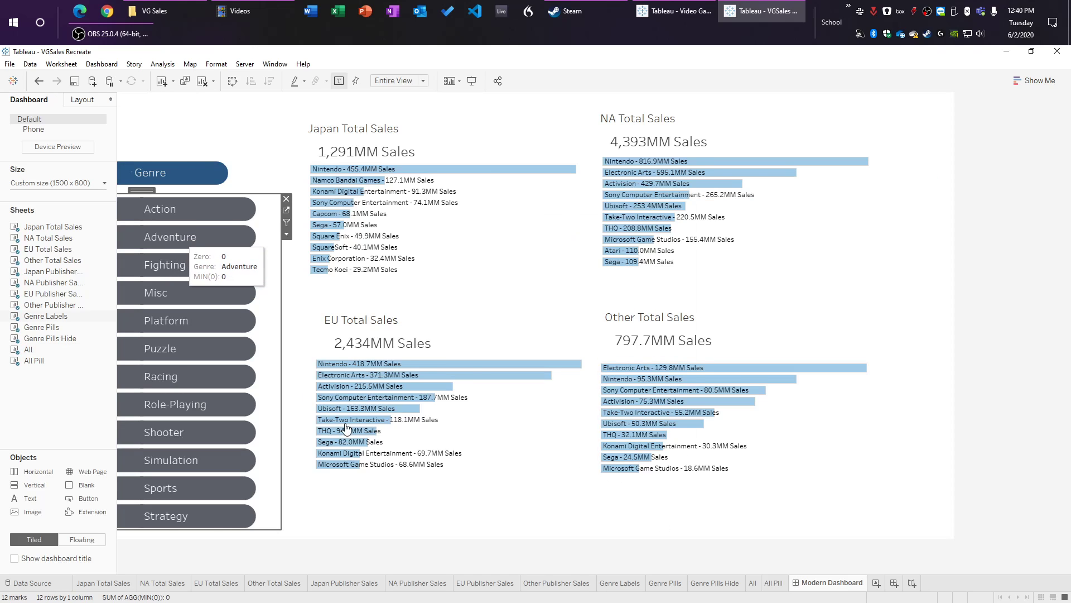
click(157, 175)
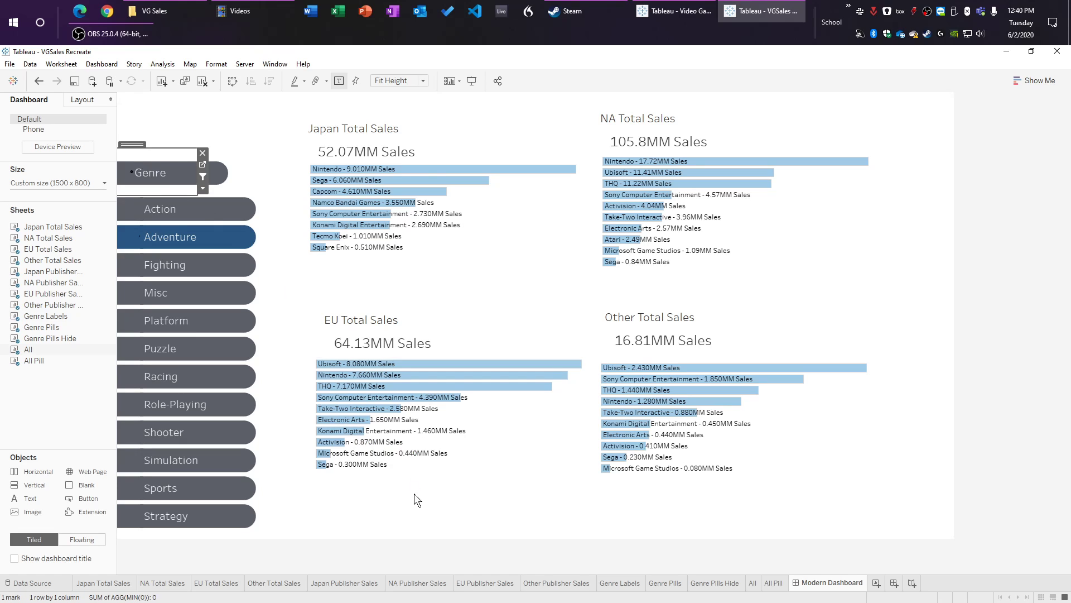
click(934, 459)
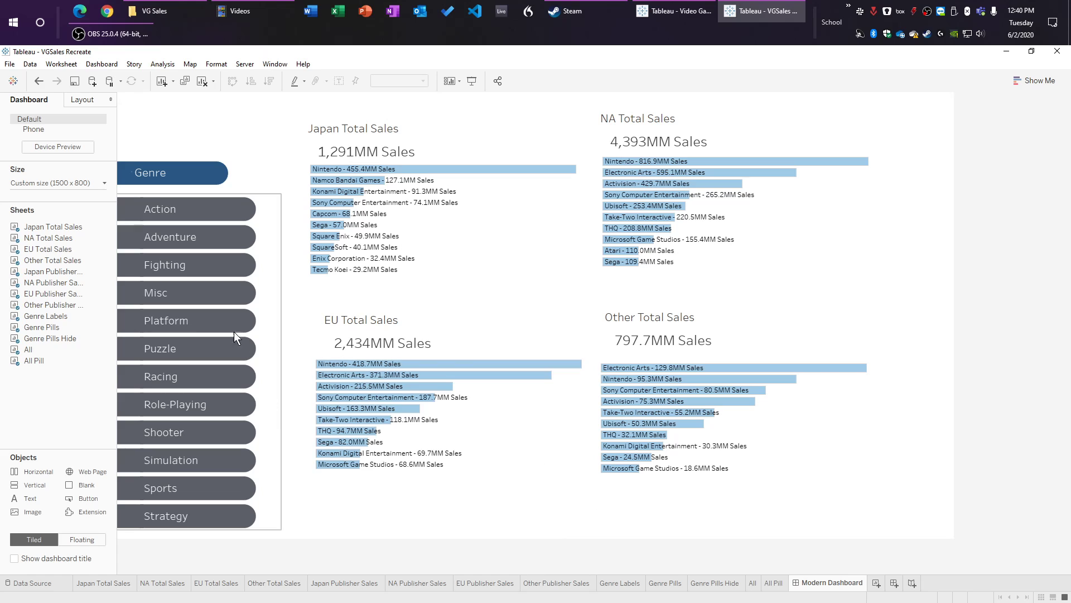
click(168, 295)
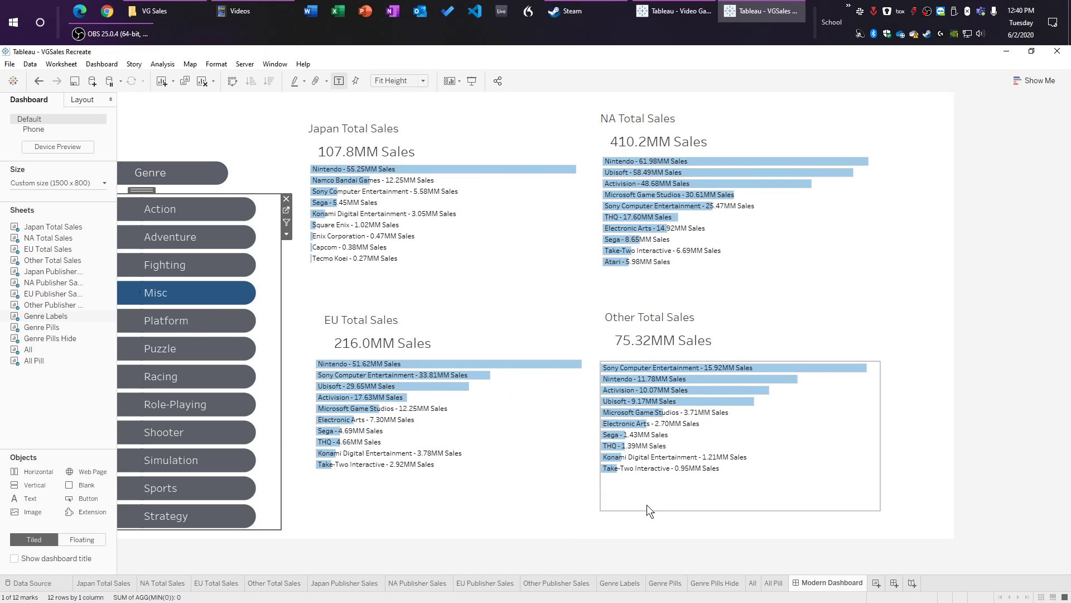
click(595, 529)
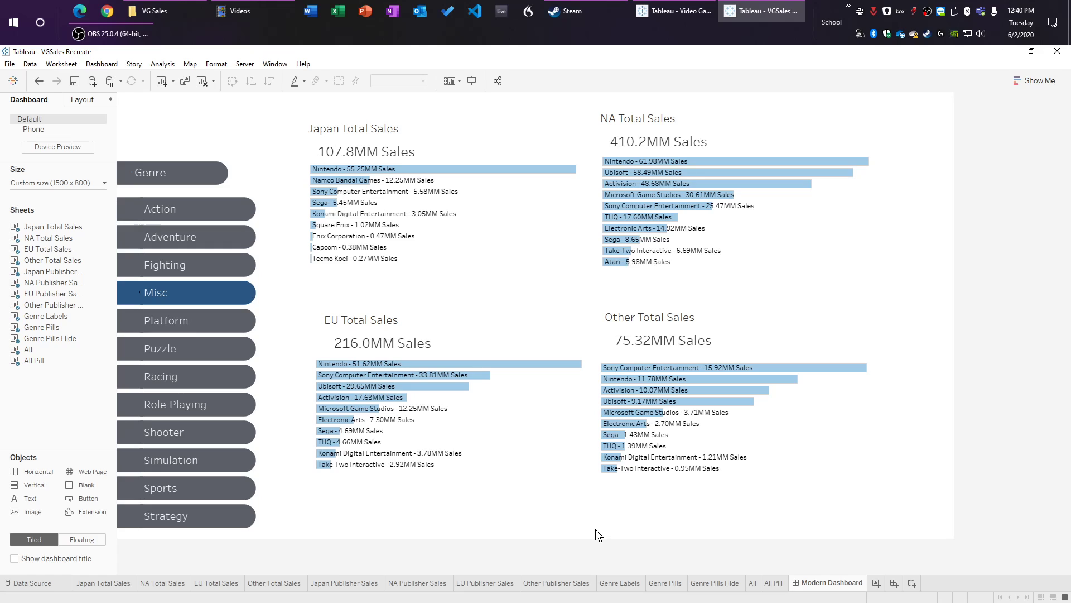